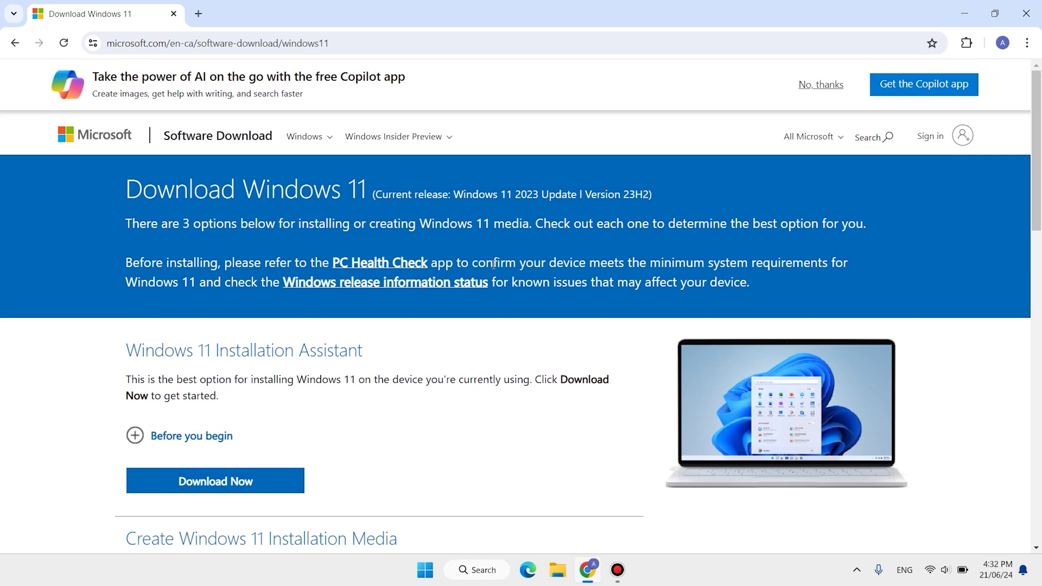
Search 'windows 11 download' in a new tab and open Microsoft's Download Windows 11 page
scroll(477, 205, "down", 7)
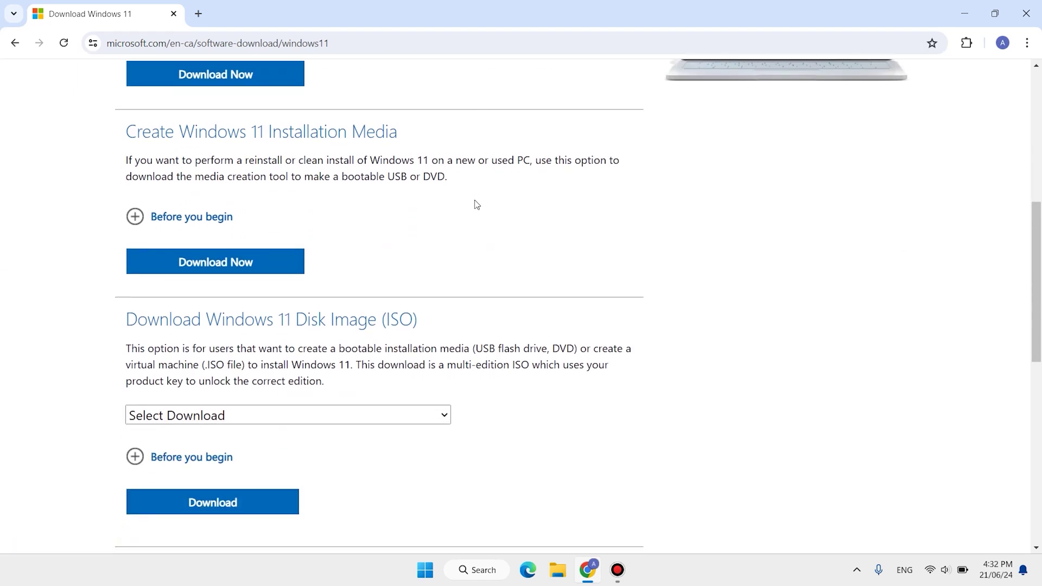
double_click(392, 320)
scroll(543, 326, "down", 1)
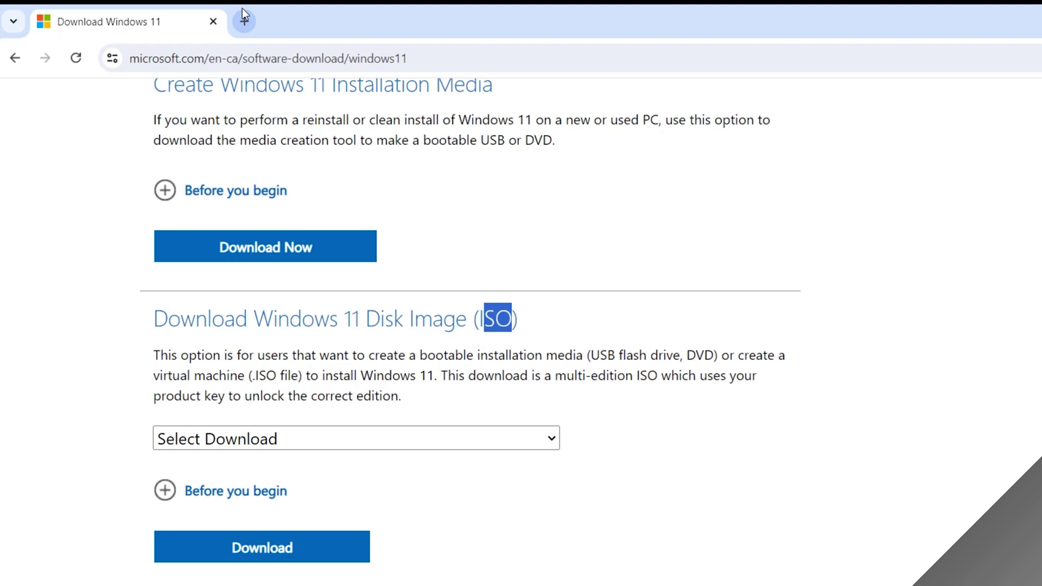
left_click(198, 14)
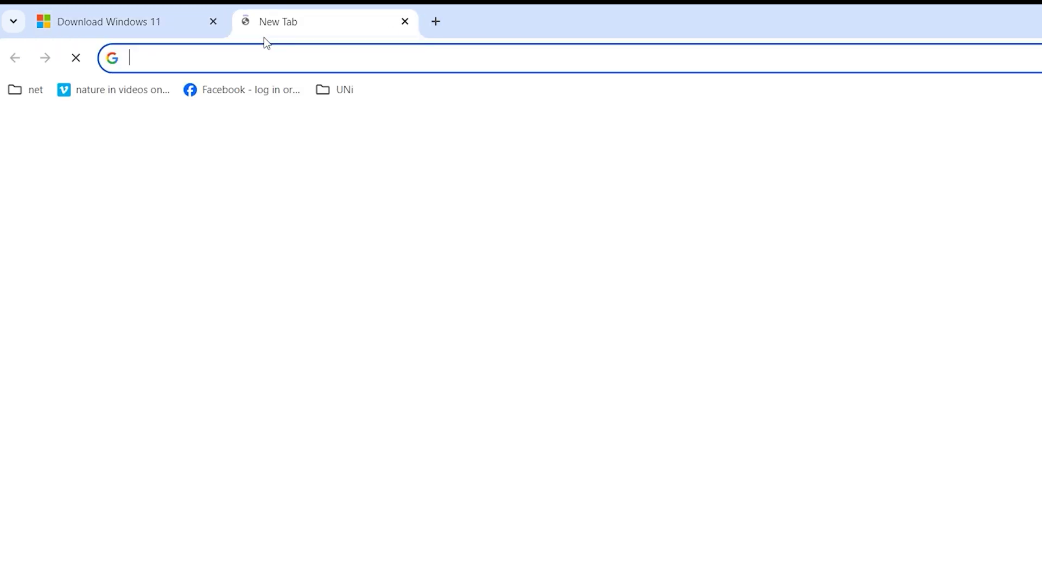
left_click(273, 51)
type("windows 11 download")
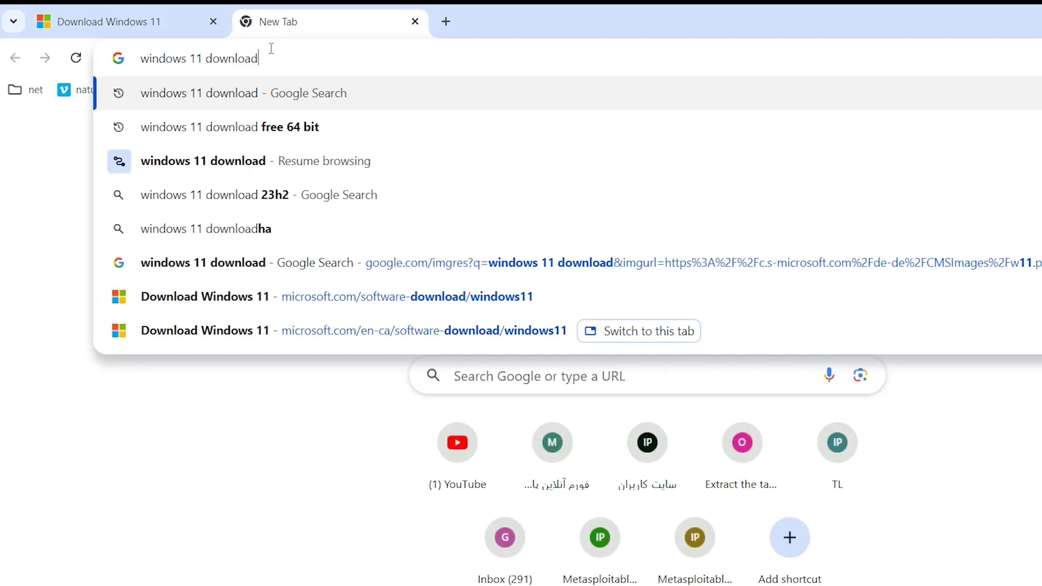
key("Return")
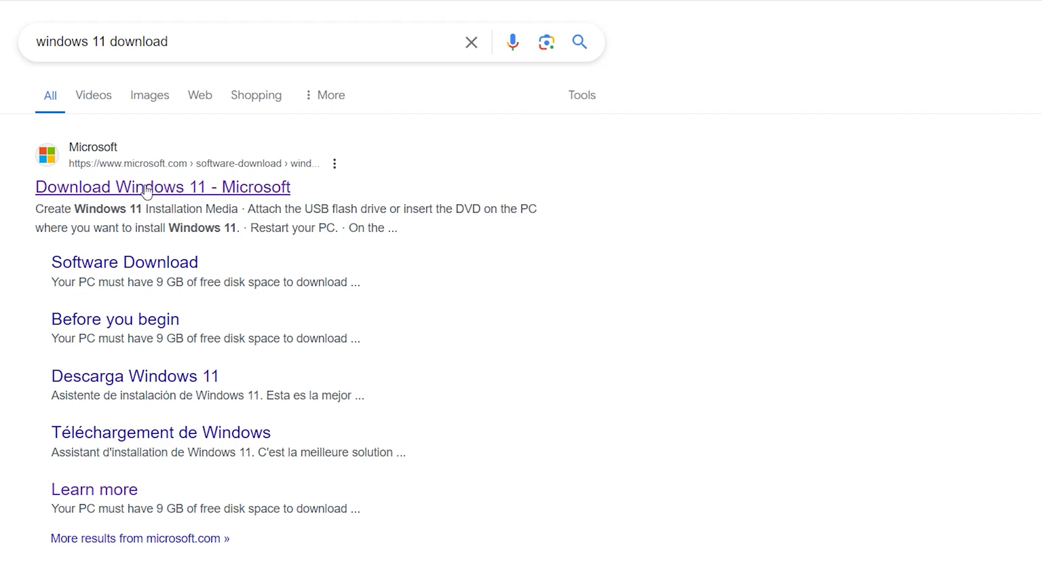
left_click(146, 190)
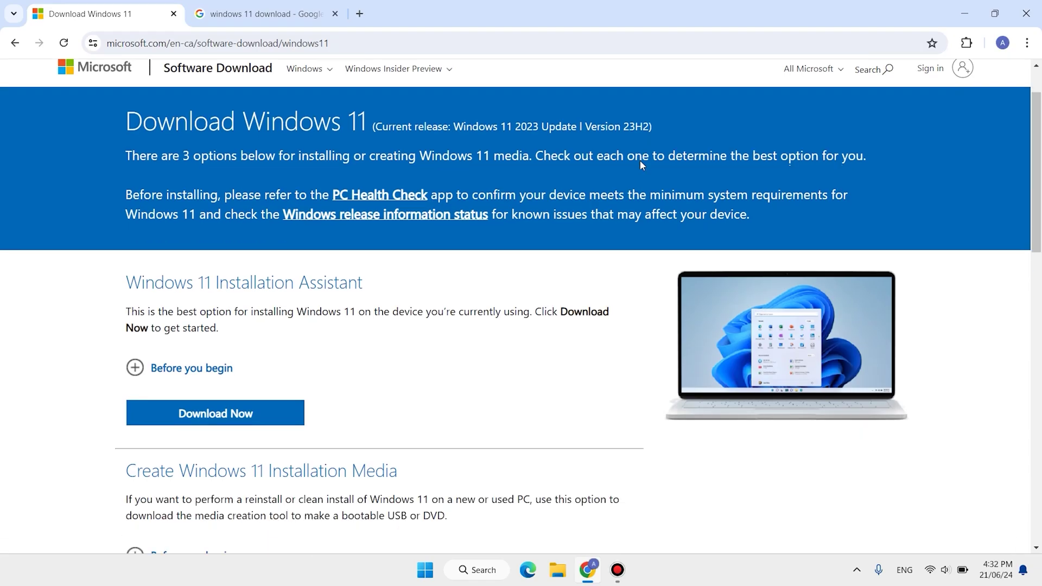
Scroll to the Download Windows 11 Disk Image (ISO) section
scroll(640, 160, "down", 3)
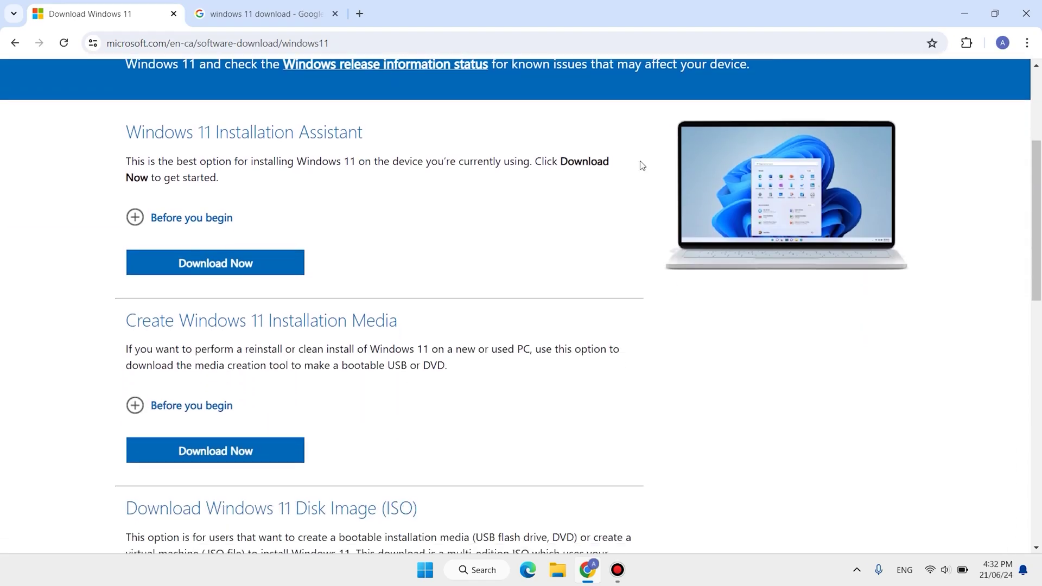
left_click_drag(124, 508, 288, 512)
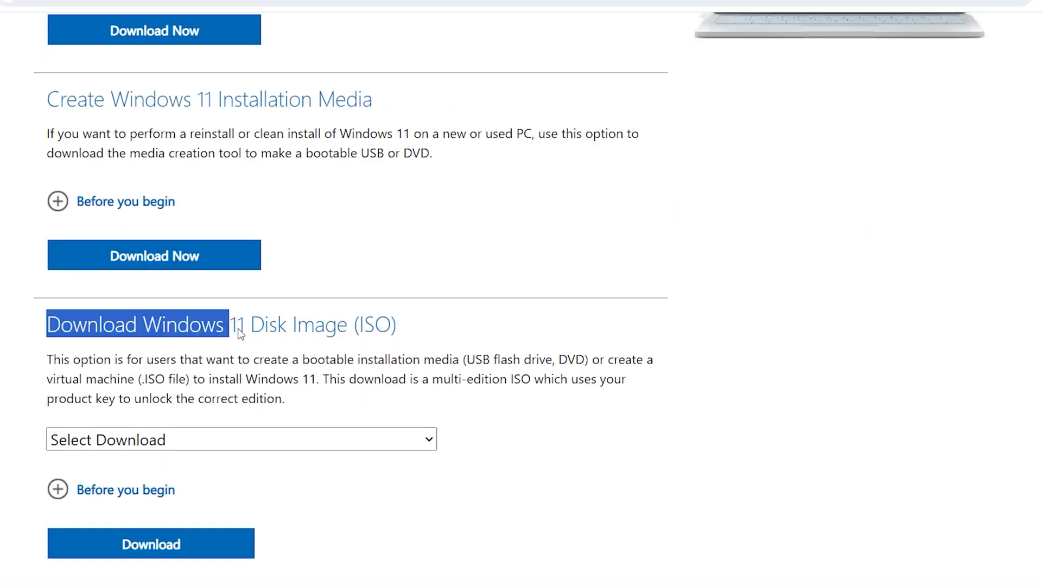
left_click_drag(240, 333, 421, 322)
left_click(421, 322)
scroll(420, 323, "down", 3)
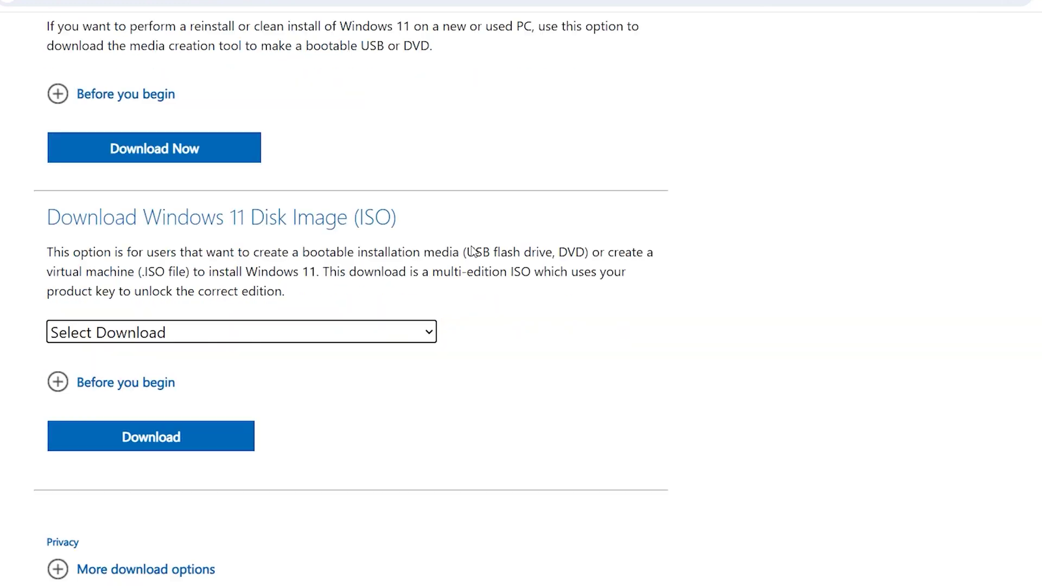
Choose Windows 11 (multi-edition ISO), request the download, and select English (United States)
left_click(376, 276)
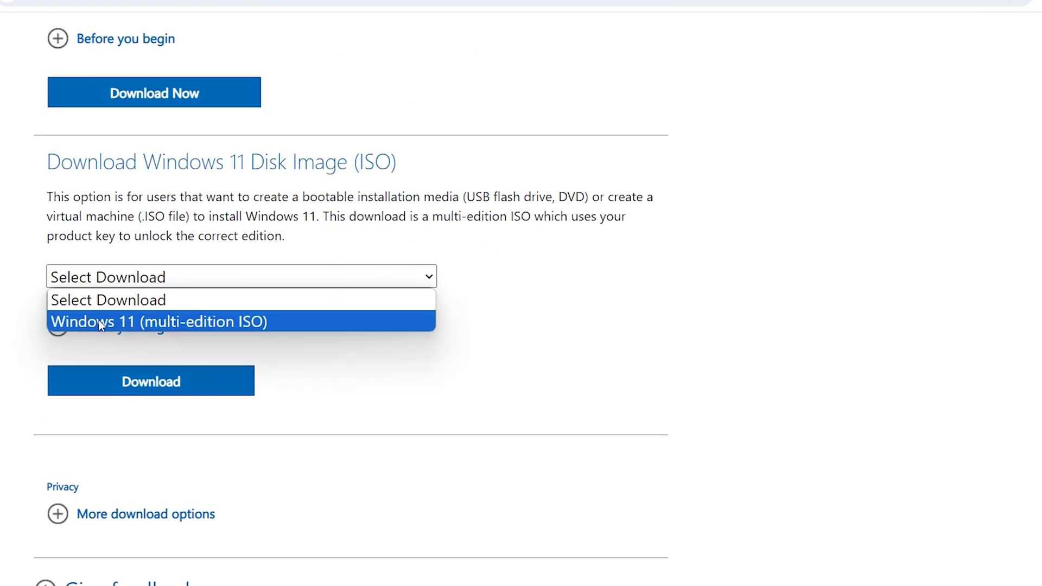
left_click(240, 321)
left_click(223, 385)
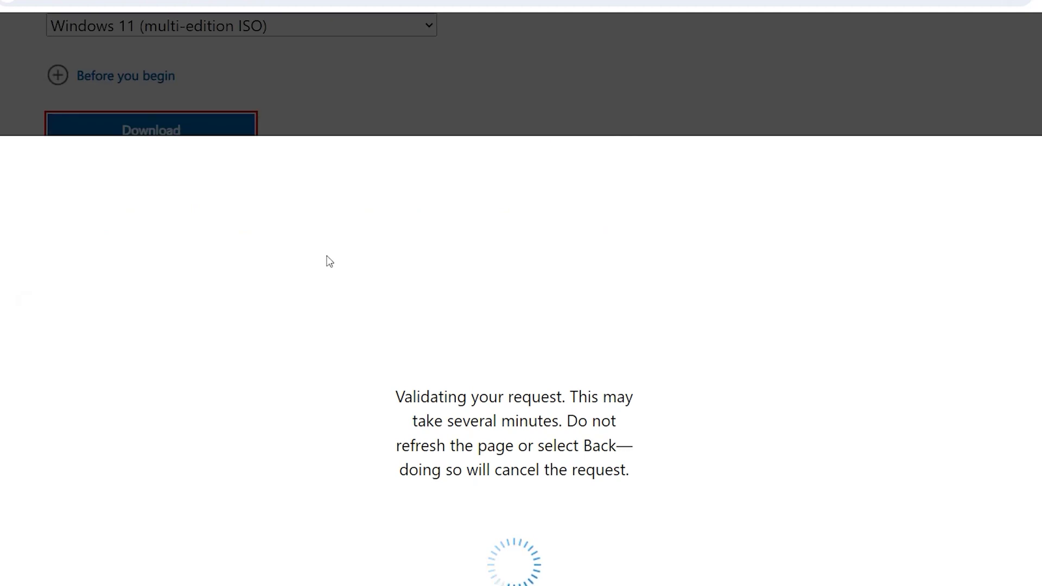
left_click(417, 207)
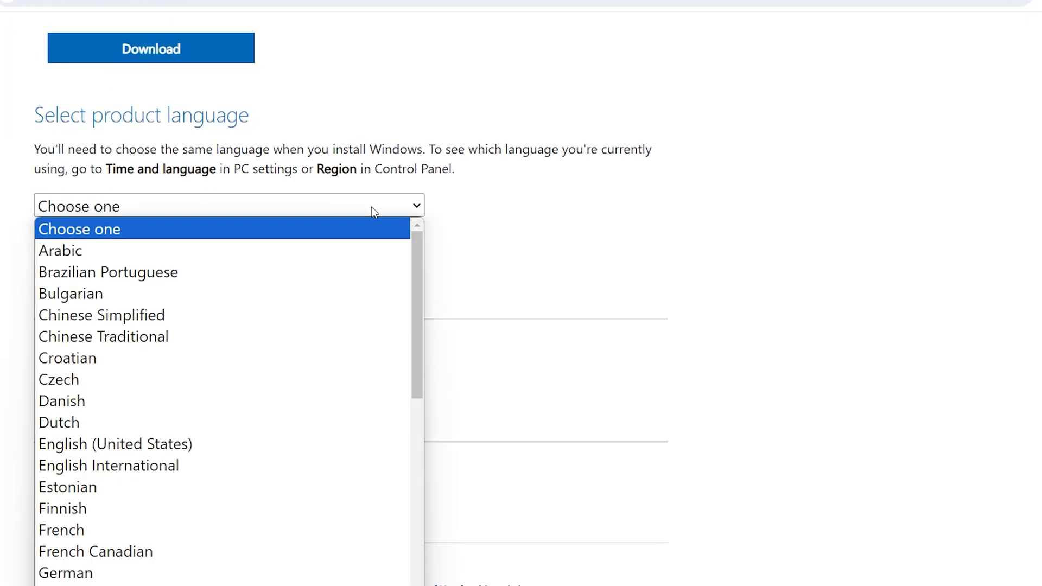
left_click(162, 445)
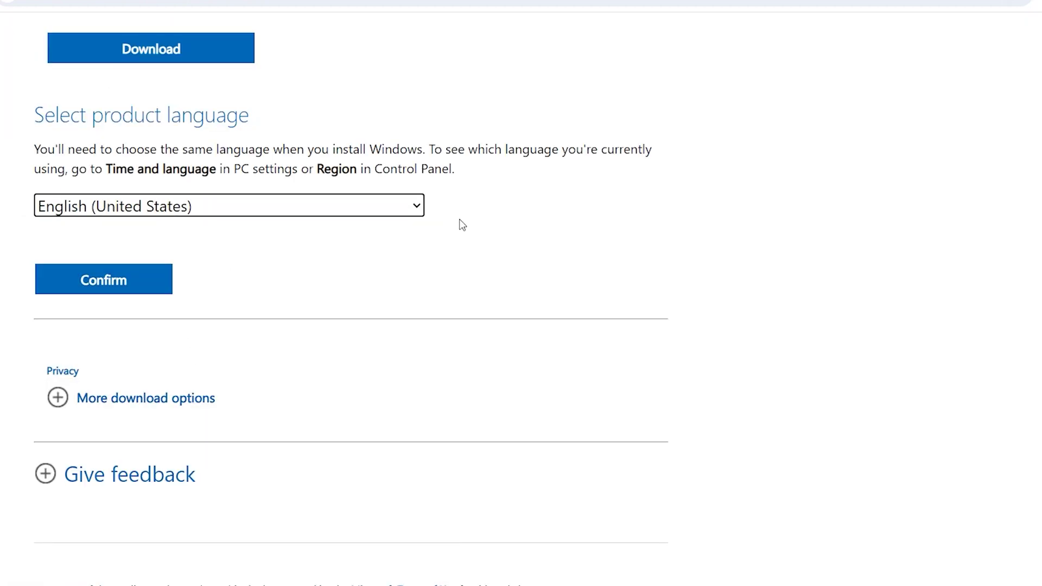
scroll(459, 225, "up", 5)
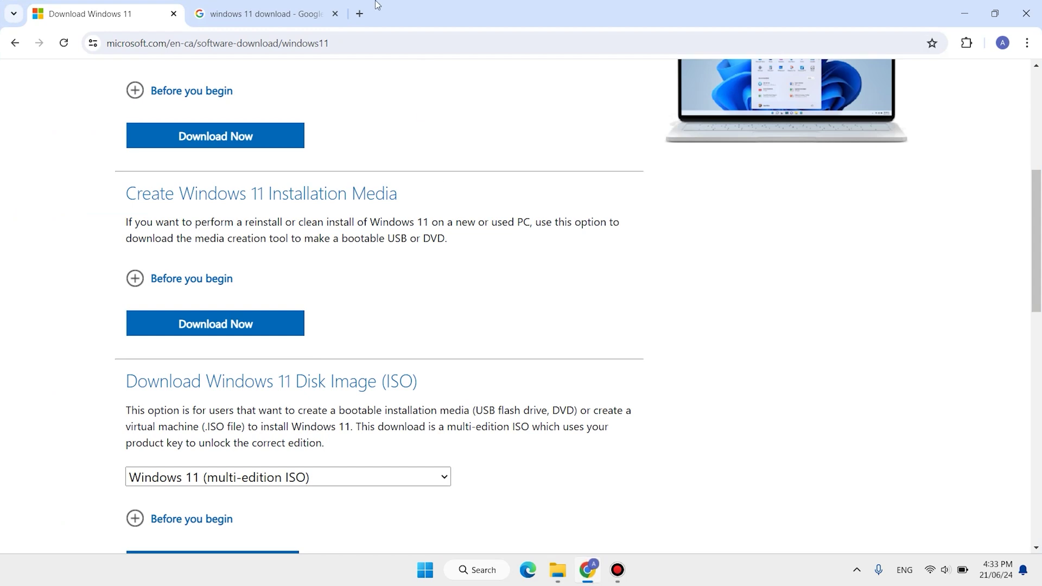
Search for Rufus in a new tab and open the official rufus.ie site
left_click(361, 13)
type("refus")
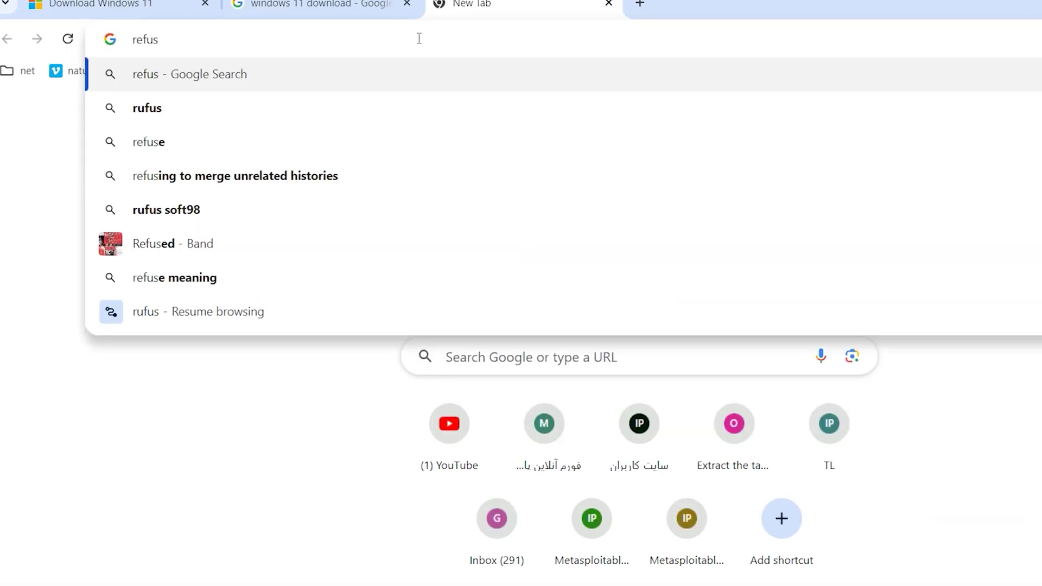
key("Return")
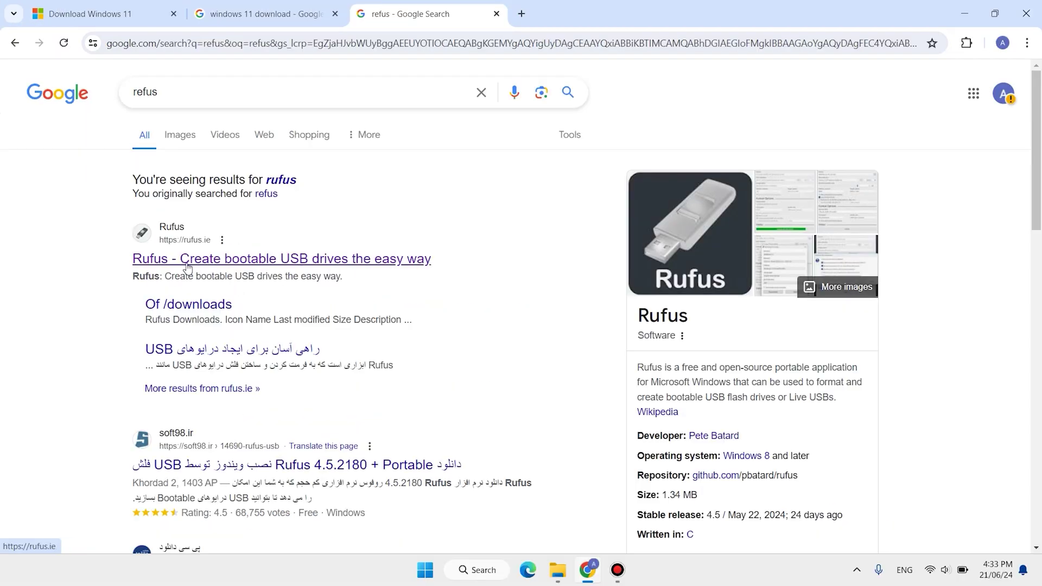
left_click(186, 265)
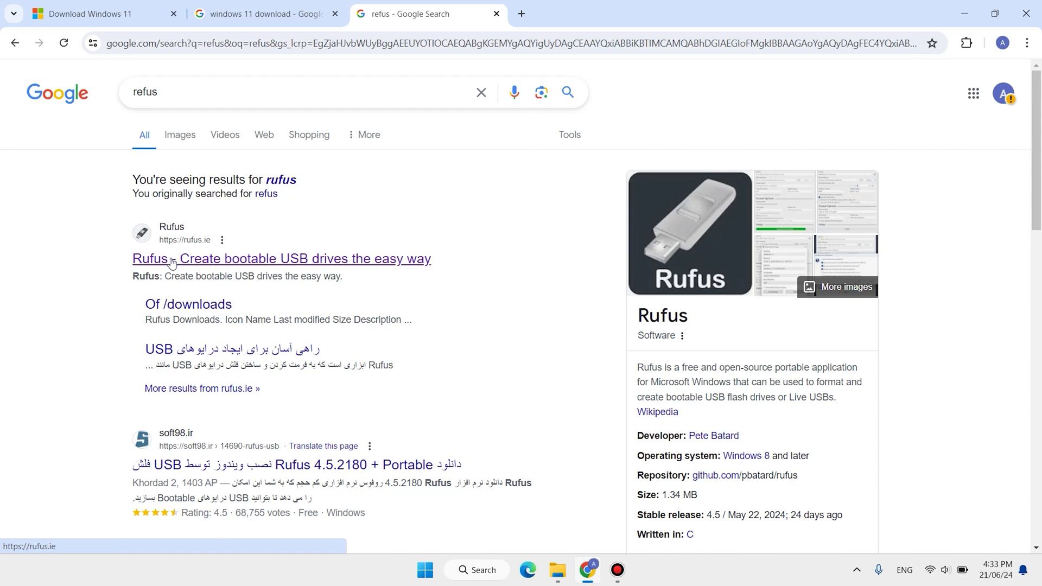
left_click(172, 263)
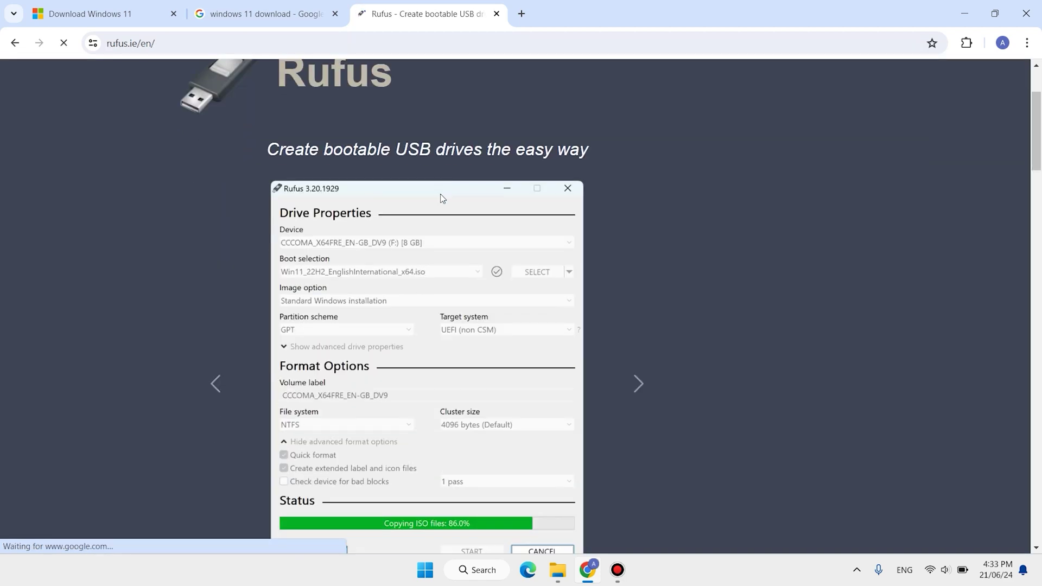
Download rufus-4.5.exe for Windows x64 and close the recent downloads list
scroll(442, 173, "down", 6)
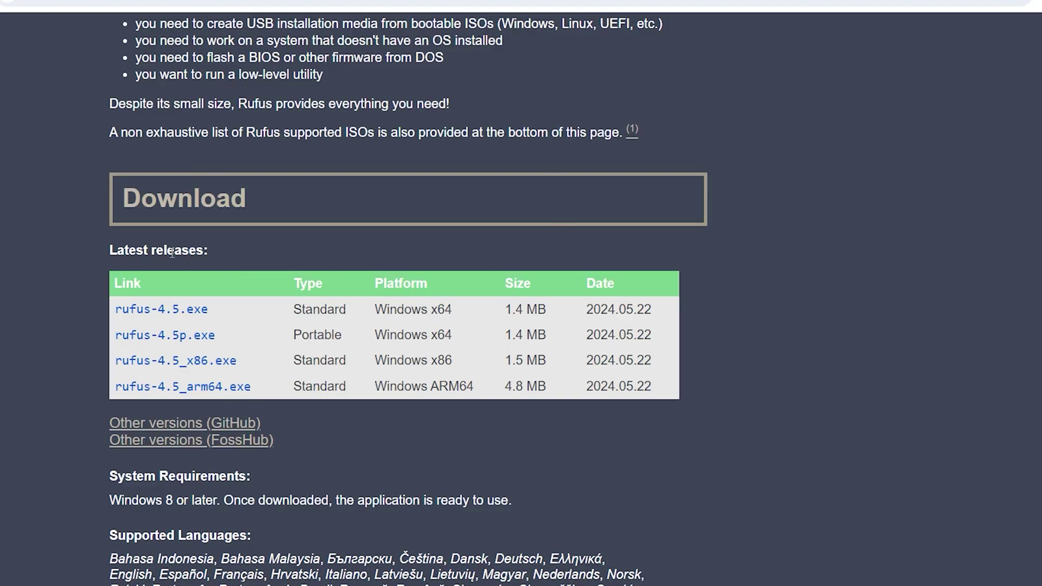
left_click(183, 309)
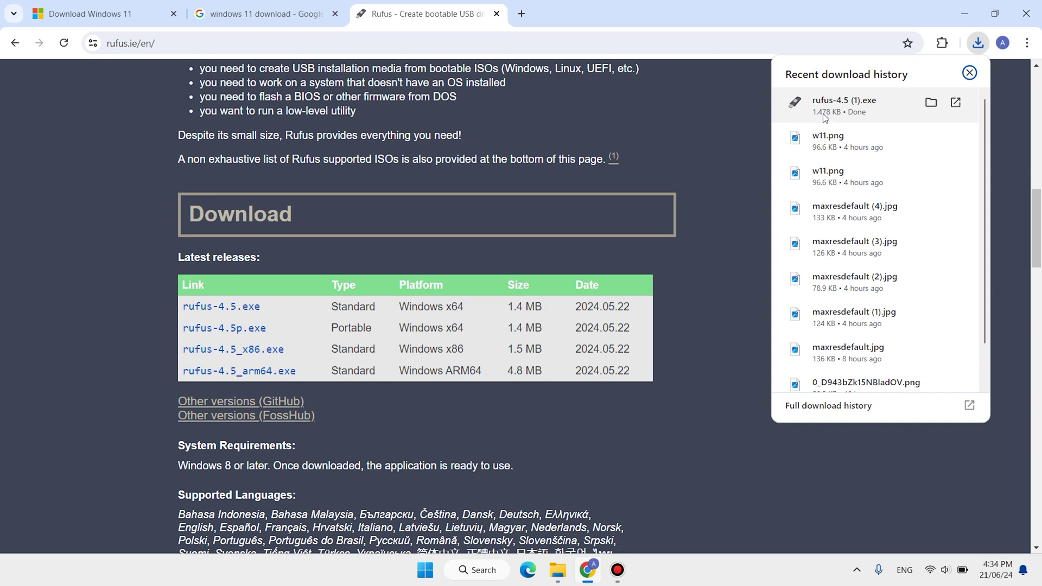
left_click(844, 105)
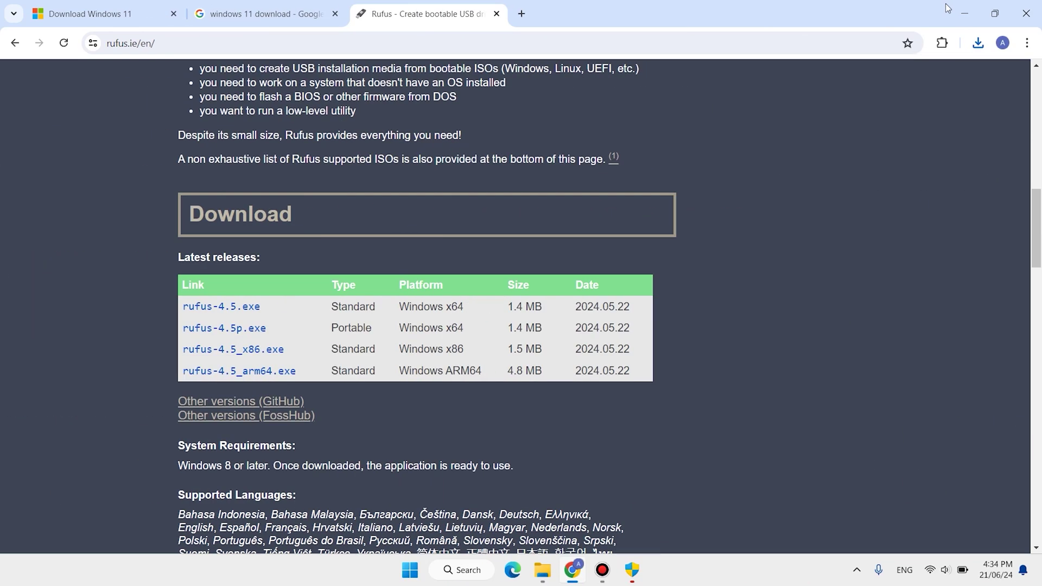
Minimise the browser and select the D: drive under This PC
left_click(962, 12)
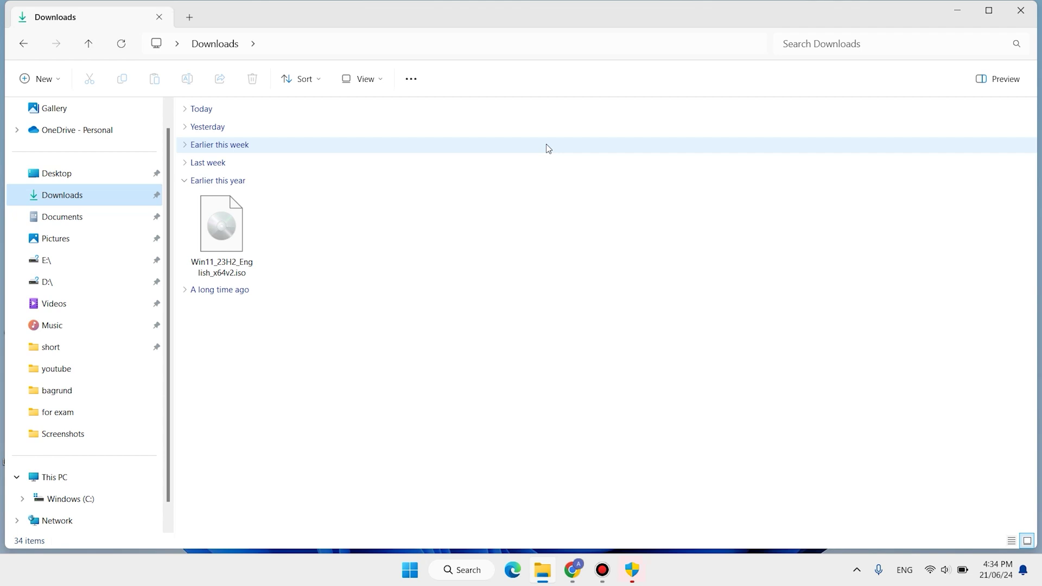
left_click_drag(670, 232, 441, 141)
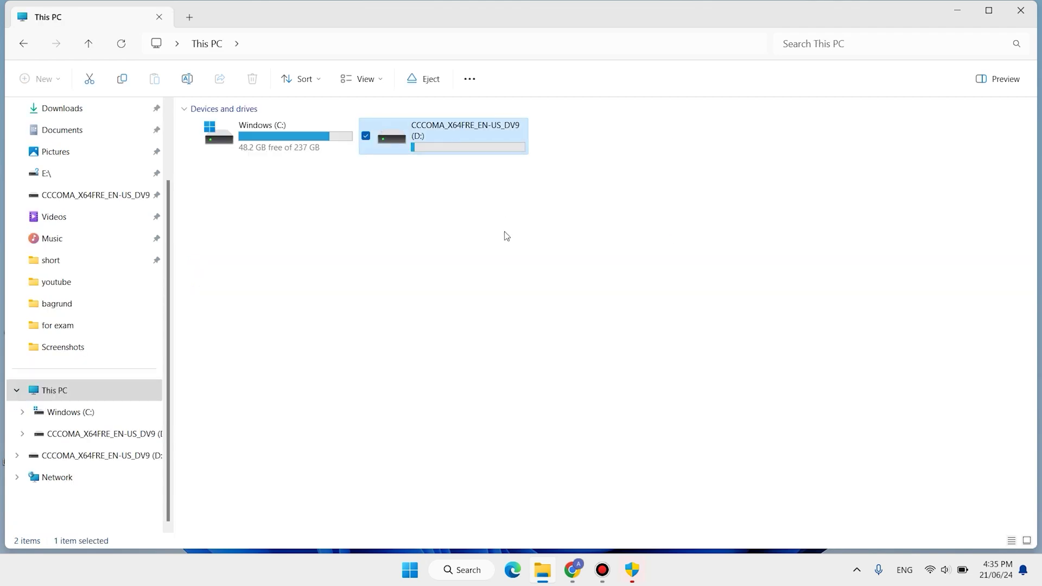
left_click(548, 202)
left_click(477, 142)
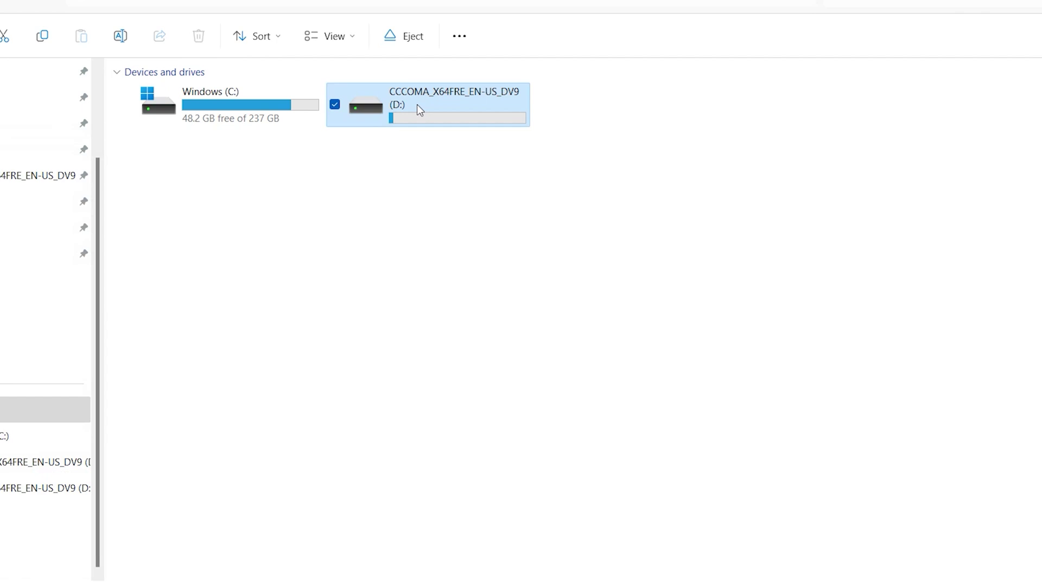
Quick-format the D: drive as NTFS, confirm the data-erase warning, and close the format window
right_click(434, 136)
left_click(451, 237)
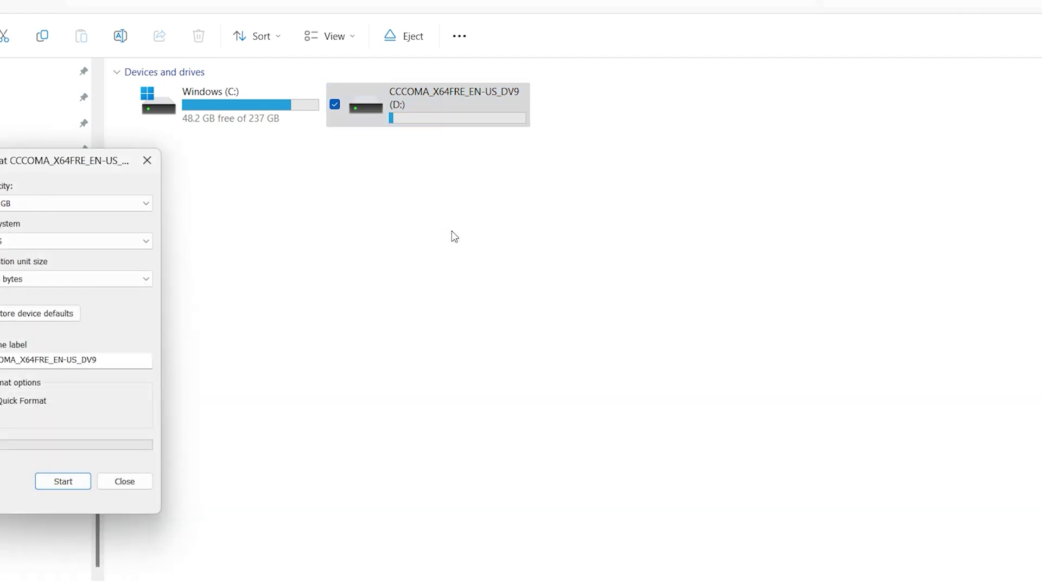
left_click(325, 453)
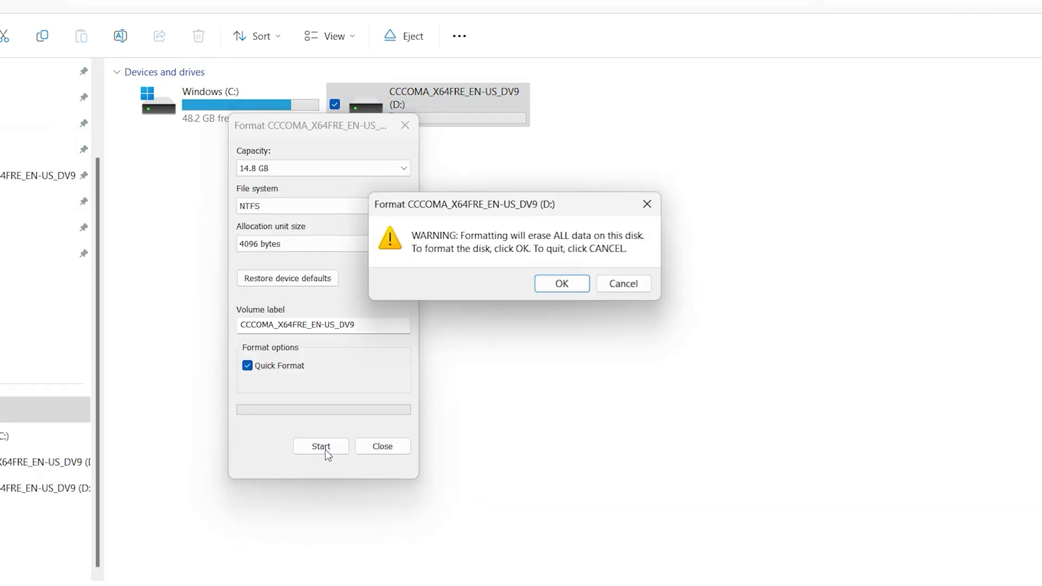
left_click(559, 285)
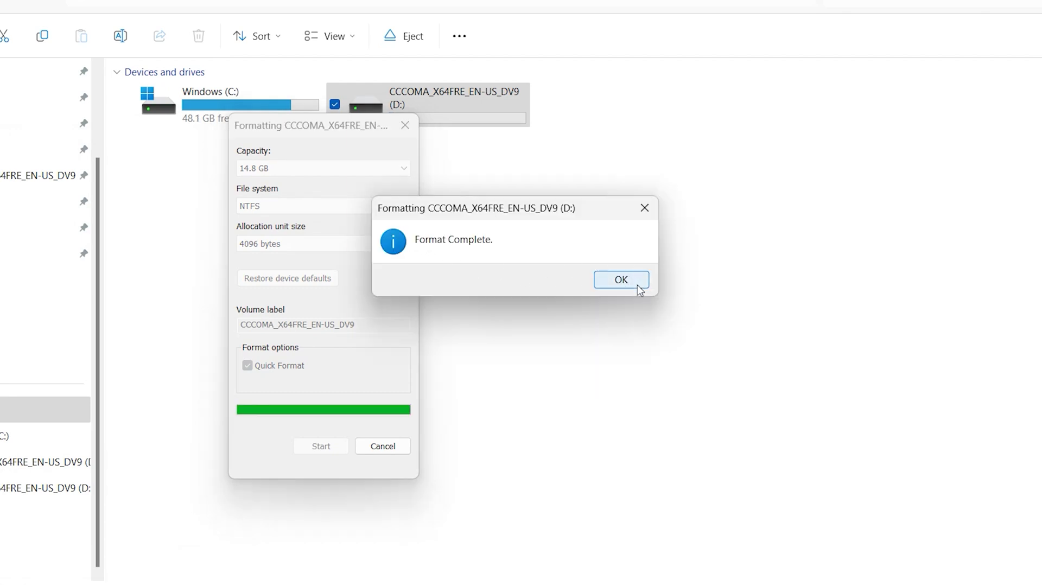
left_click(638, 288)
left_click(405, 128)
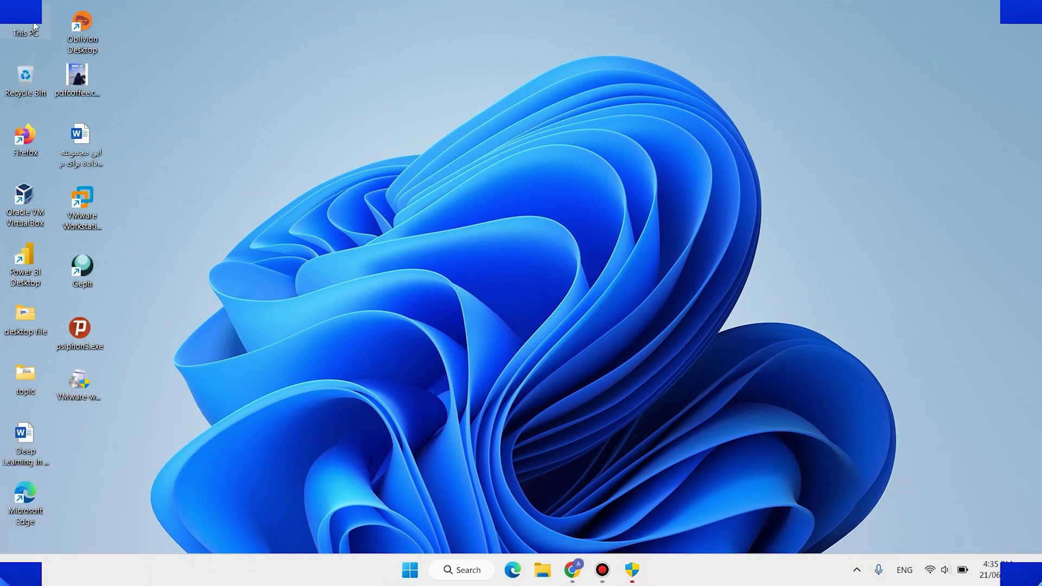
Launch the downloaded Rufus program from the Downloads folder and close File Explorer
key("super+e")
left_click(88, 177)
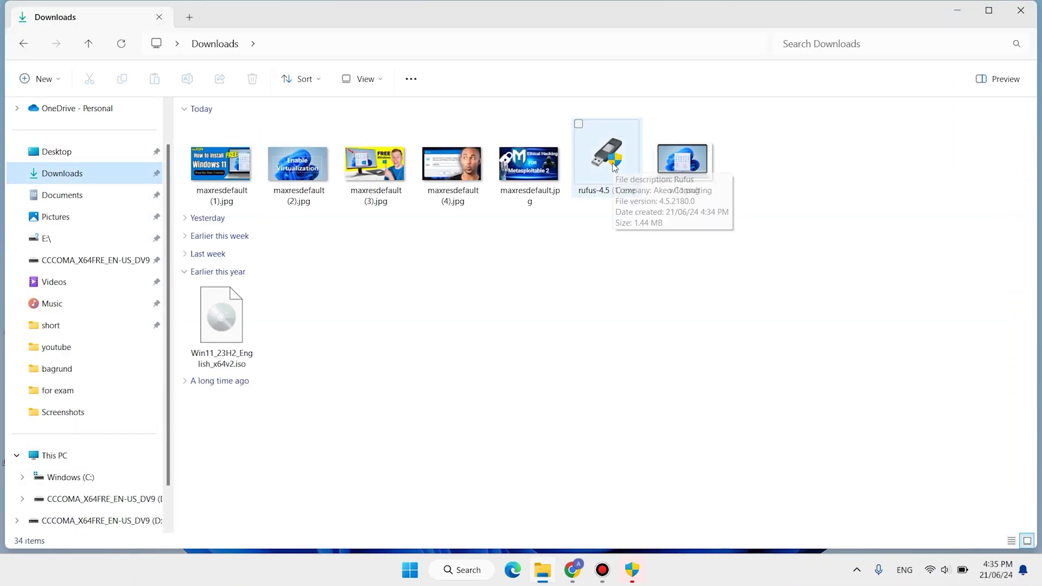
double_click(612, 164)
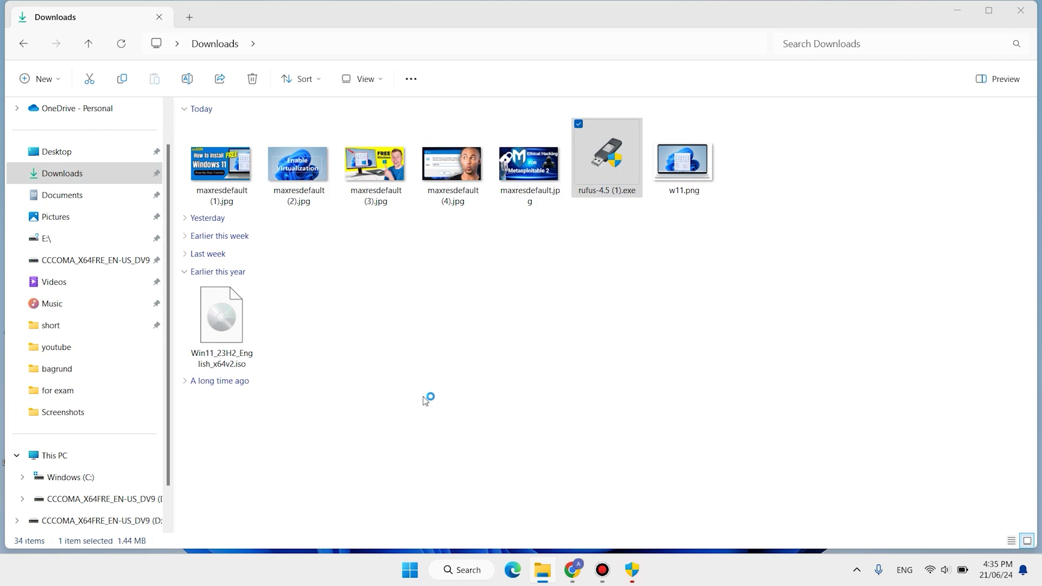
left_click(1029, 12)
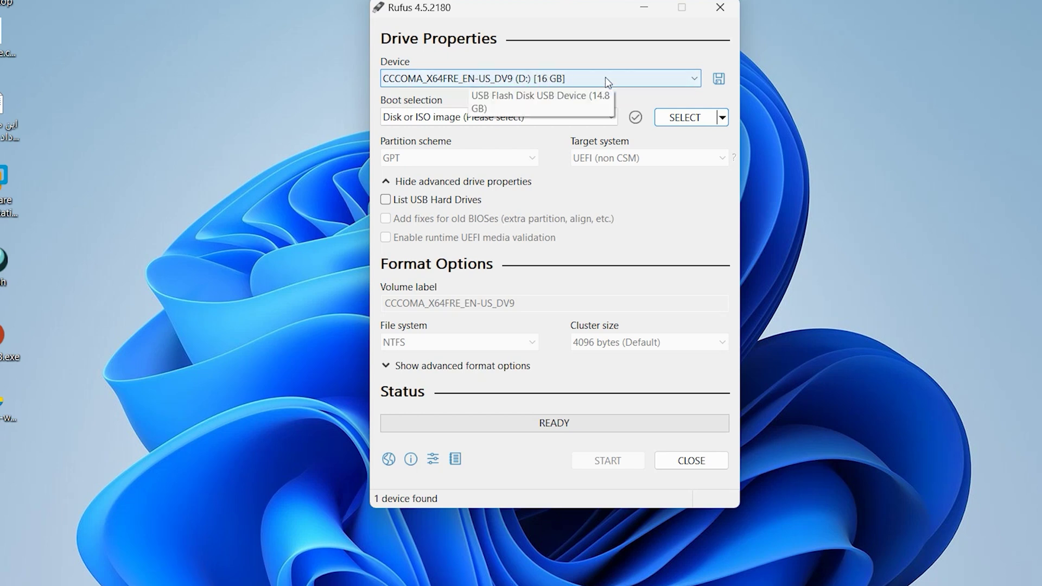
Select Win11_23H2_English_x64v2.iso as the disk image in Rufus
left_click(687, 118)
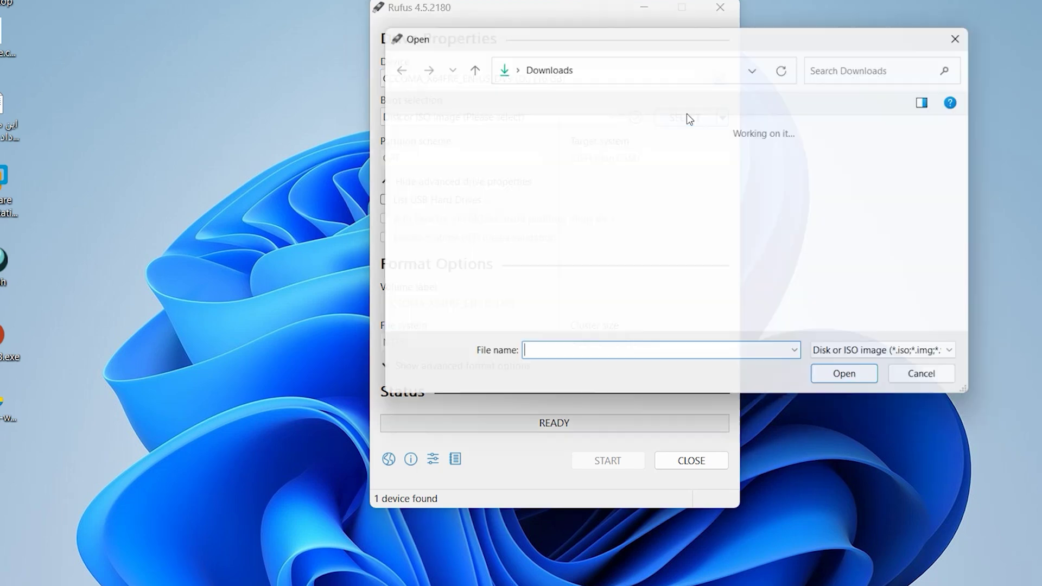
scroll(611, 177, "down", 2)
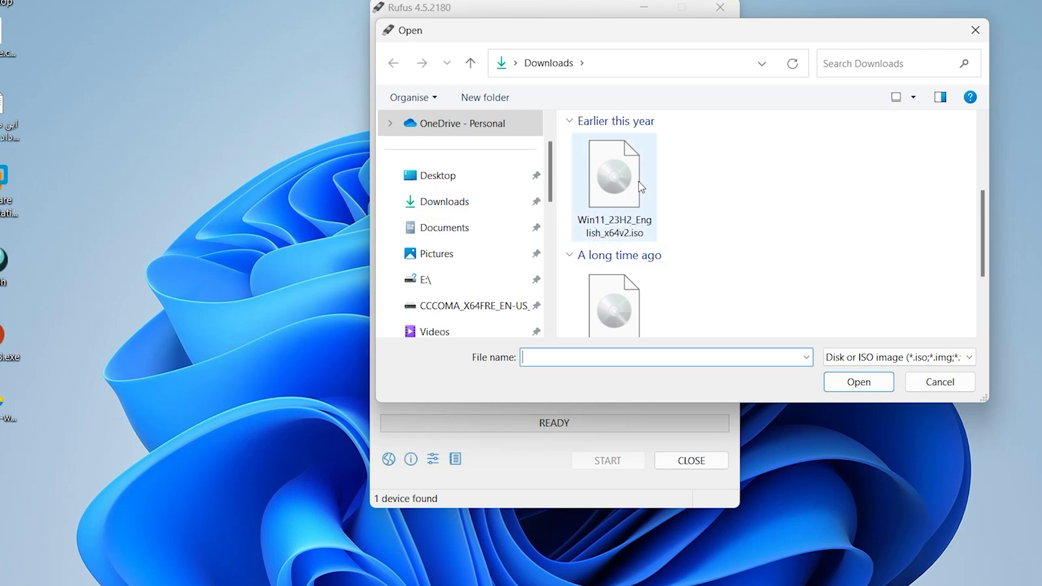
left_click(614, 172)
left_click(868, 375)
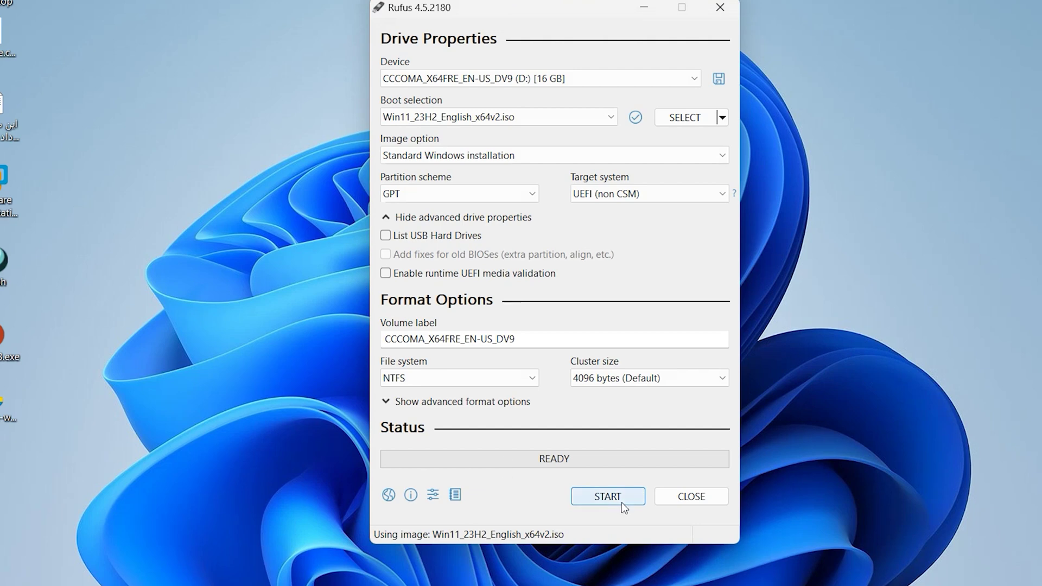
Write the image to the USB drive with the requirement-removal options, then close Rufus
left_click(622, 504)
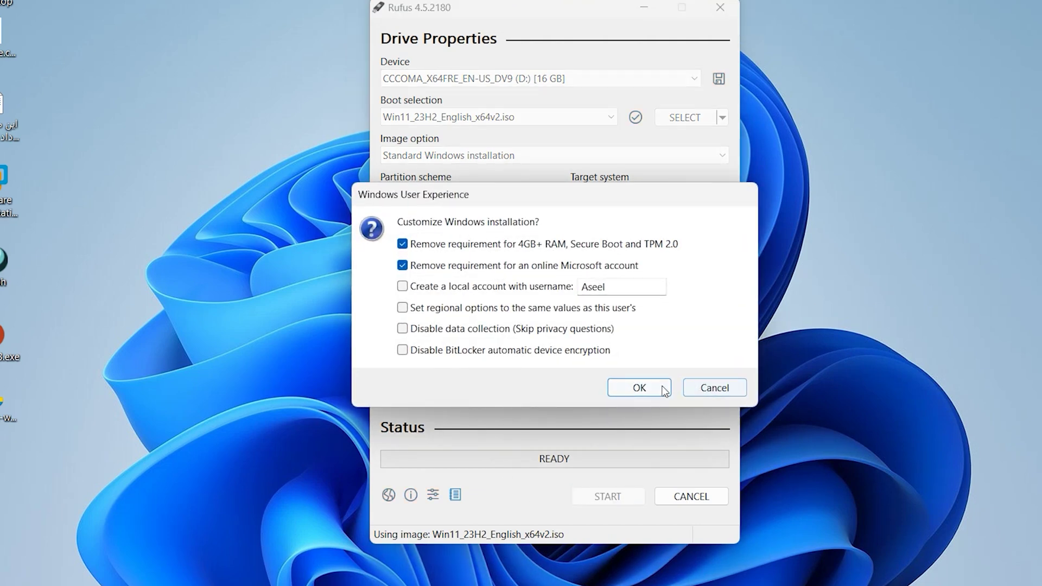
left_click(639, 388)
left_click(610, 279)
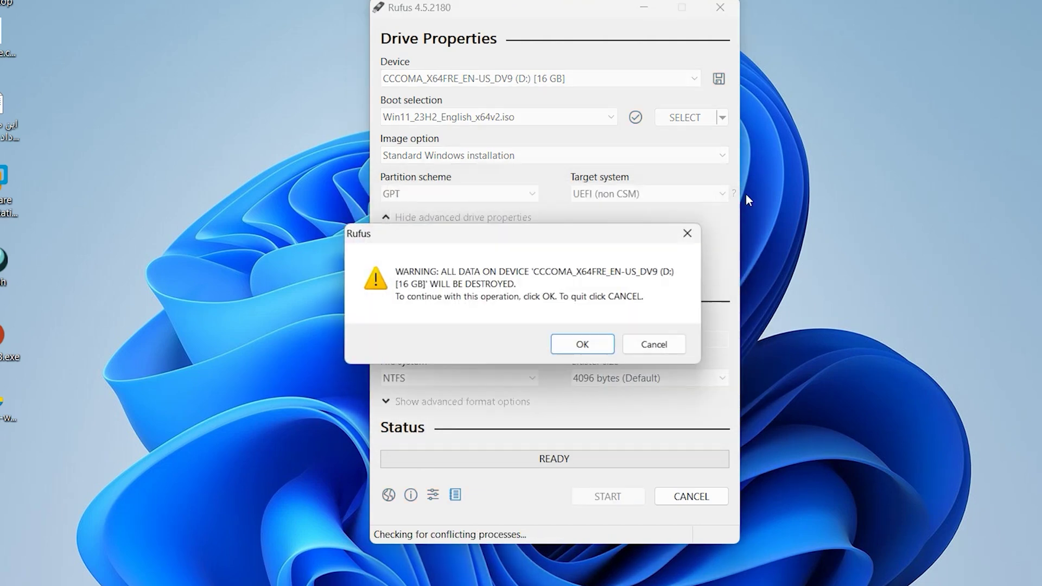
left_click(603, 345)
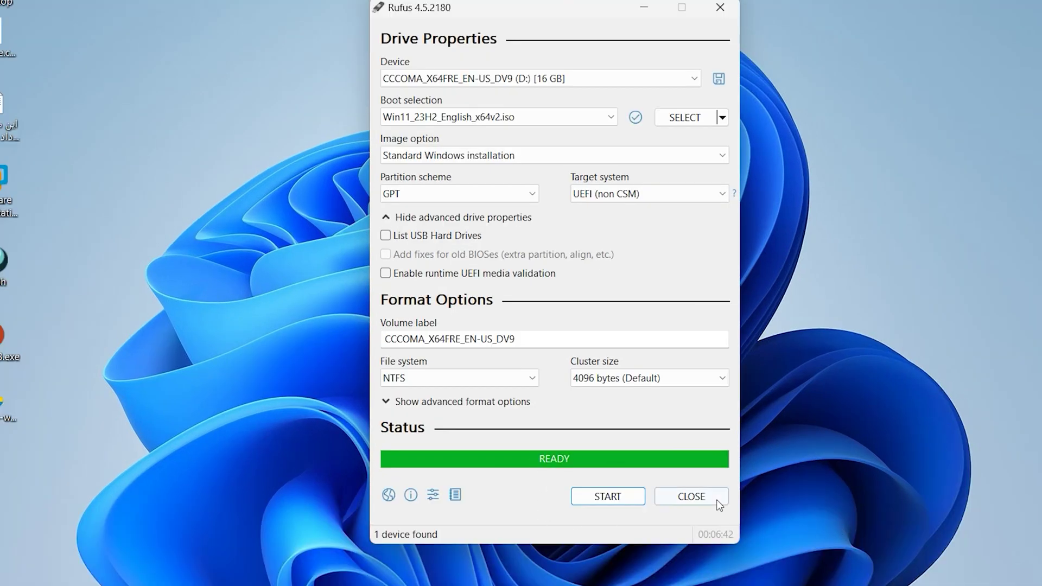
left_click(716, 500)
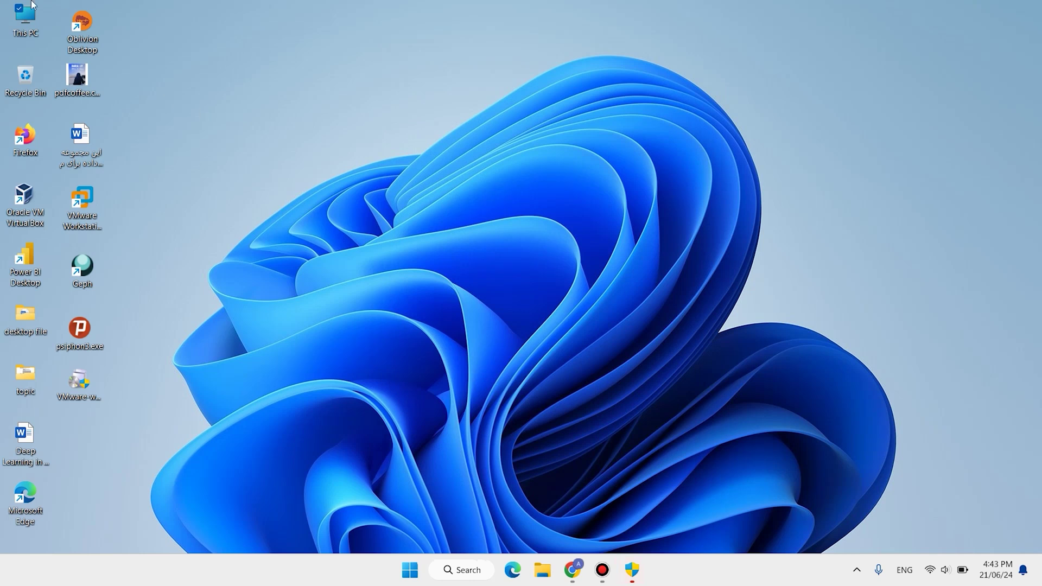
Open This PC and check that D: holds boot, efi, sources and support with 8.45 GB free
double_click(22, 12)
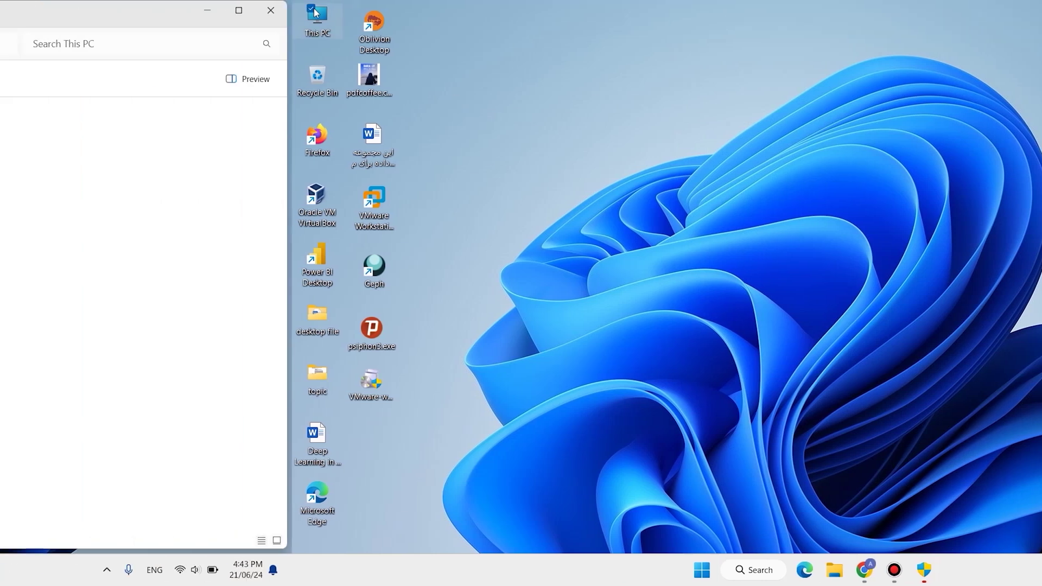
left_click_drag(632, 237, 393, 115)
left_click(638, 258)
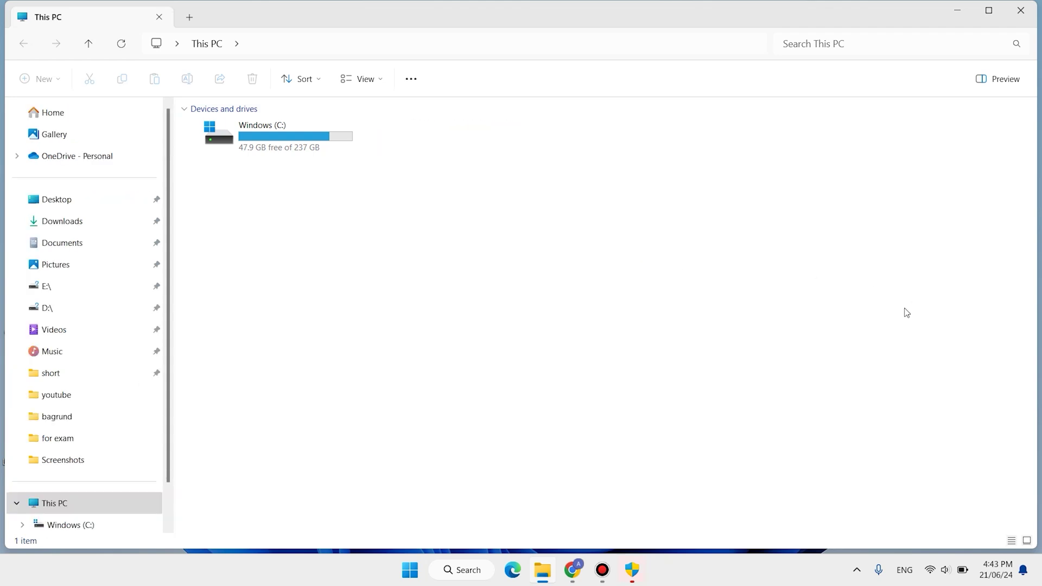
left_click_drag(644, 231, 389, 128)
left_click(392, 173)
mouse_move(396, 131)
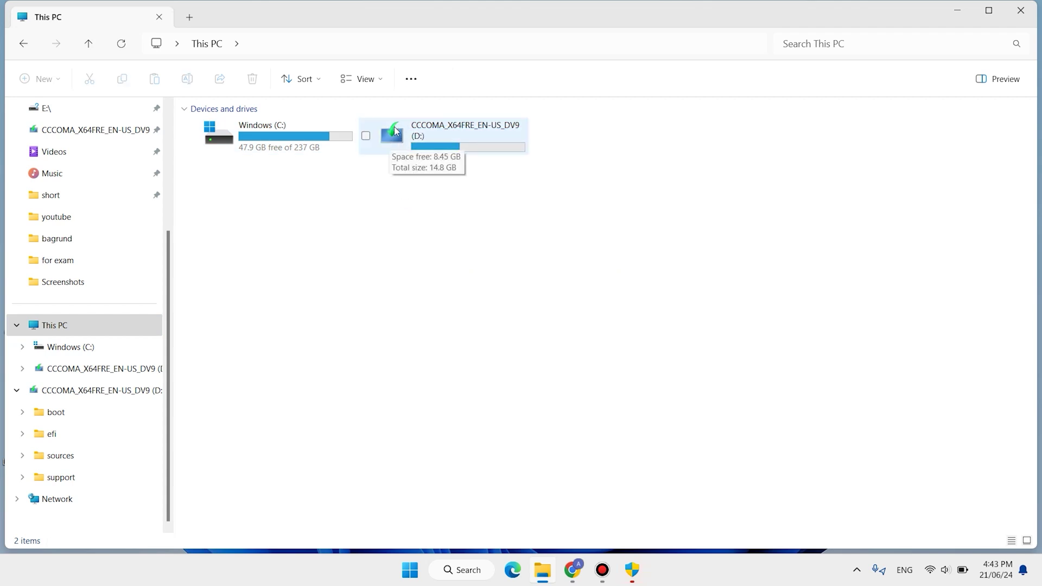
left_click_drag(625, 196, 391, 121)
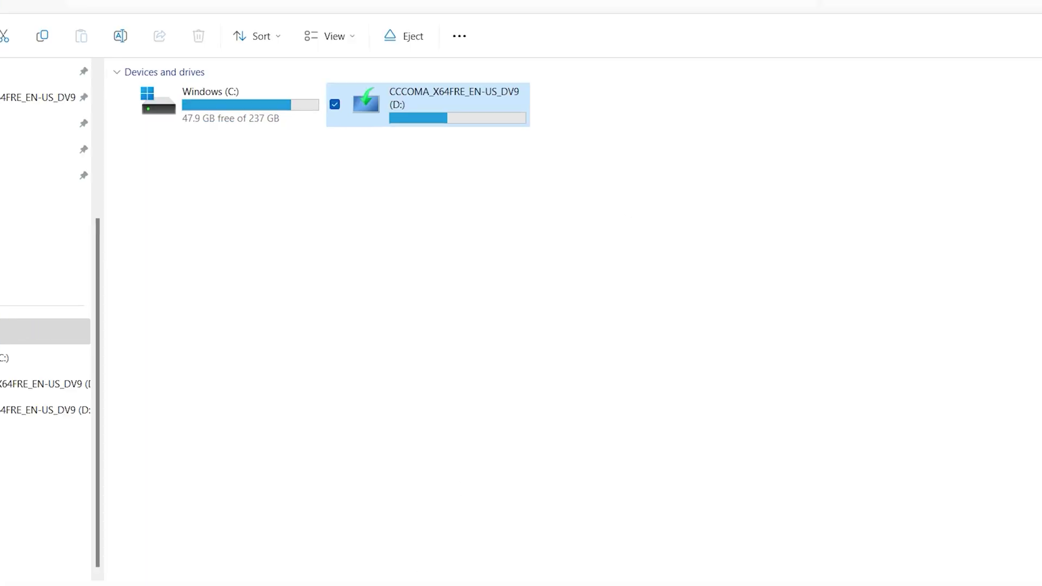
Show the Start menu power options with Restart available, then dismiss them
key("super")
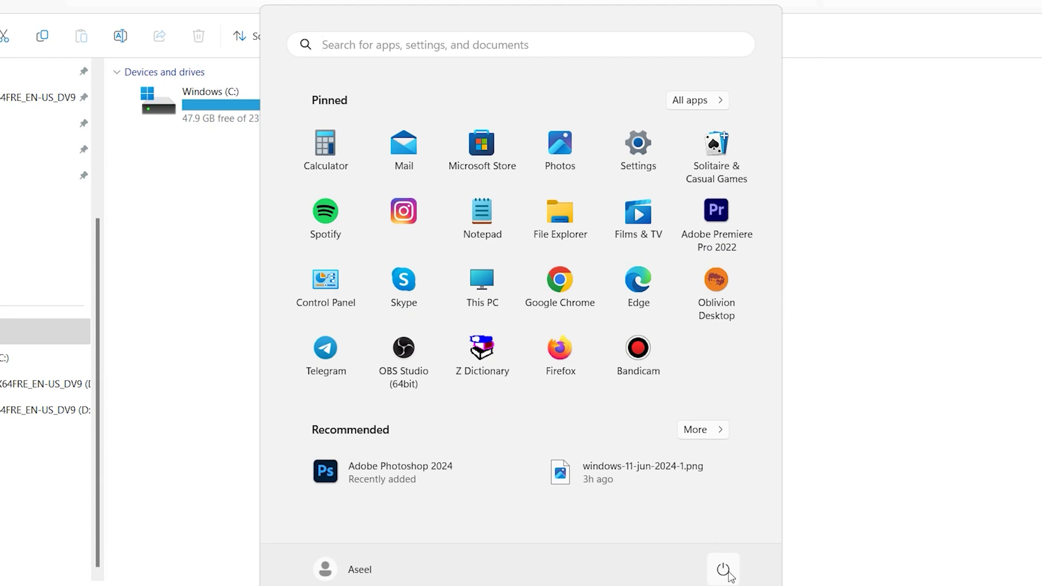
left_click(724, 569)
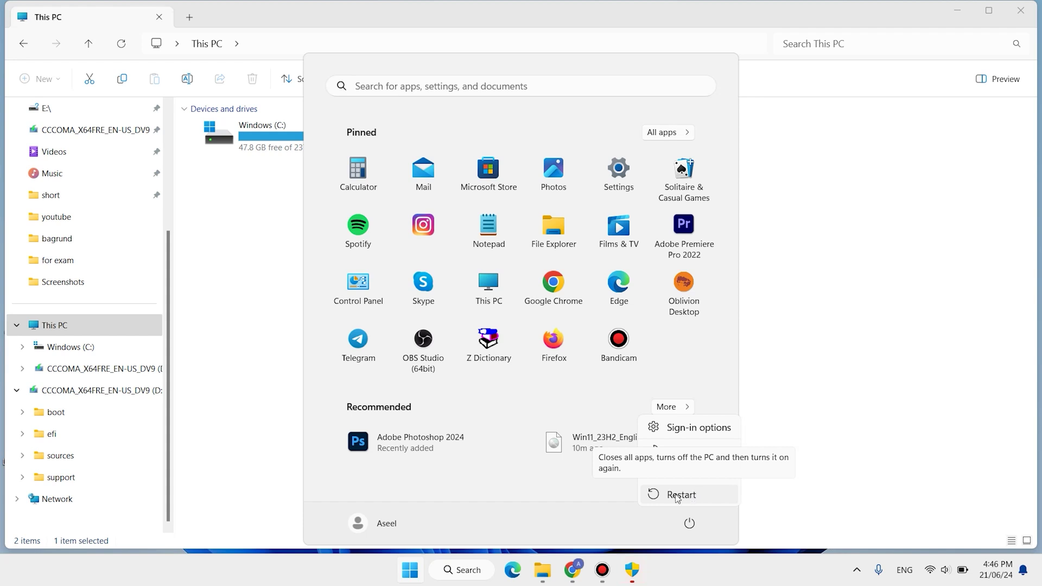
key("Escape")
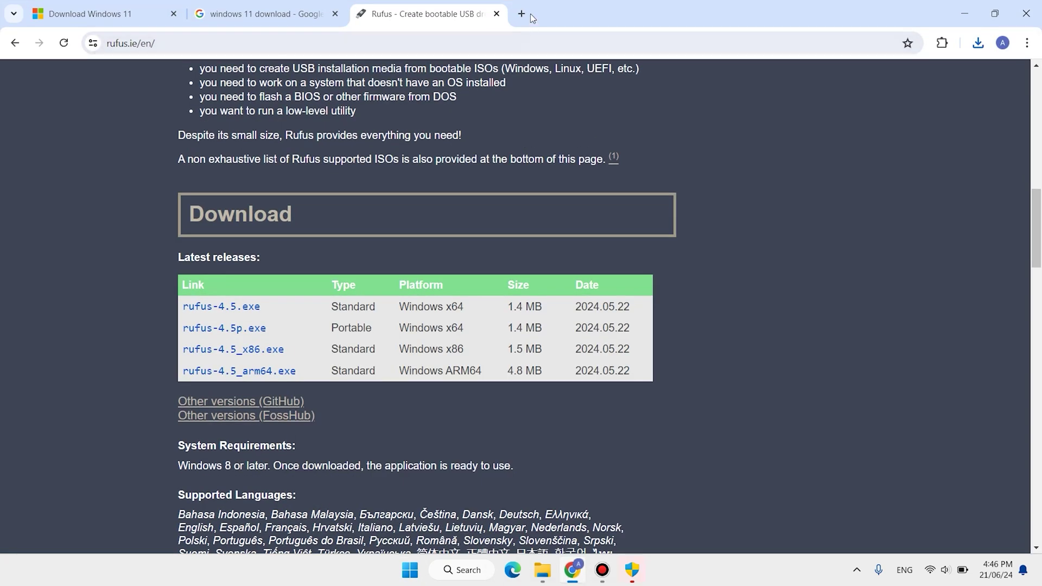
Search 'hp windows boot key' in a new tab and note the F9 entry
left_click(522, 13)
type("acer windows boot key")
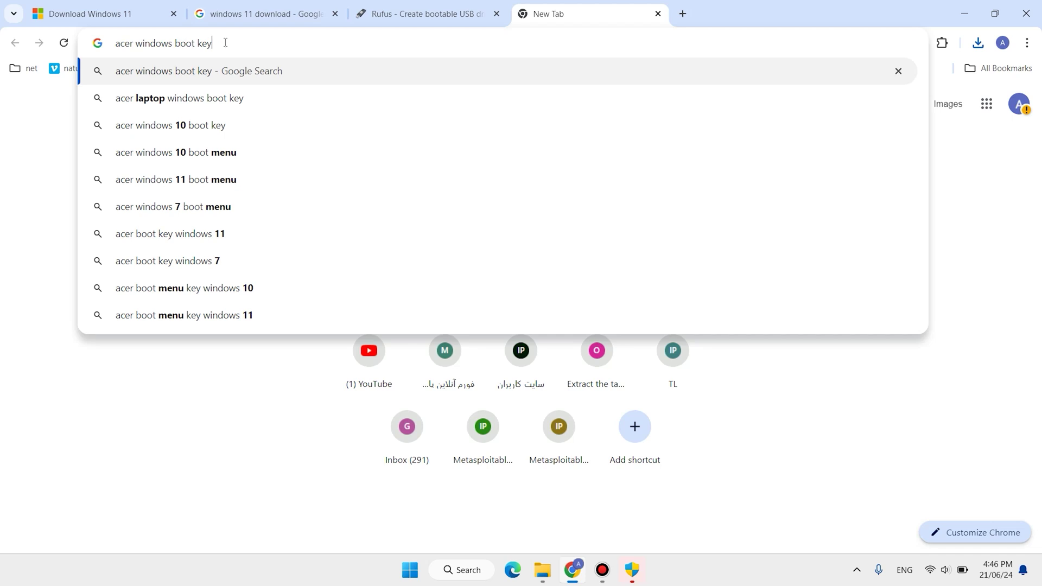
left_click(135, 41)
key("BackSpace")
key("BackSpace")
key("BackSpace")
key("BackSpace")
key("BackSpace")
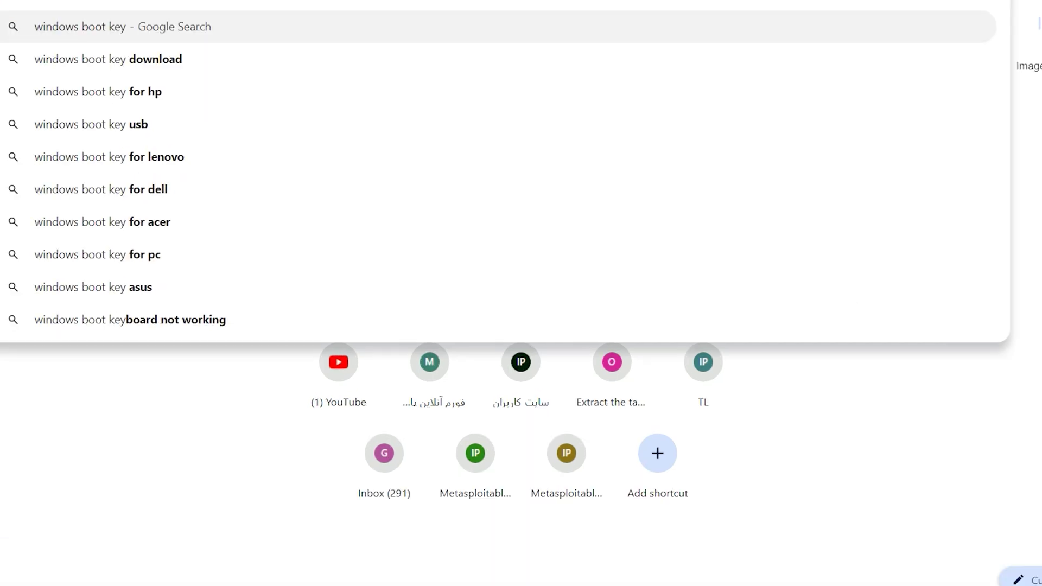
type("hp")
key("Return")
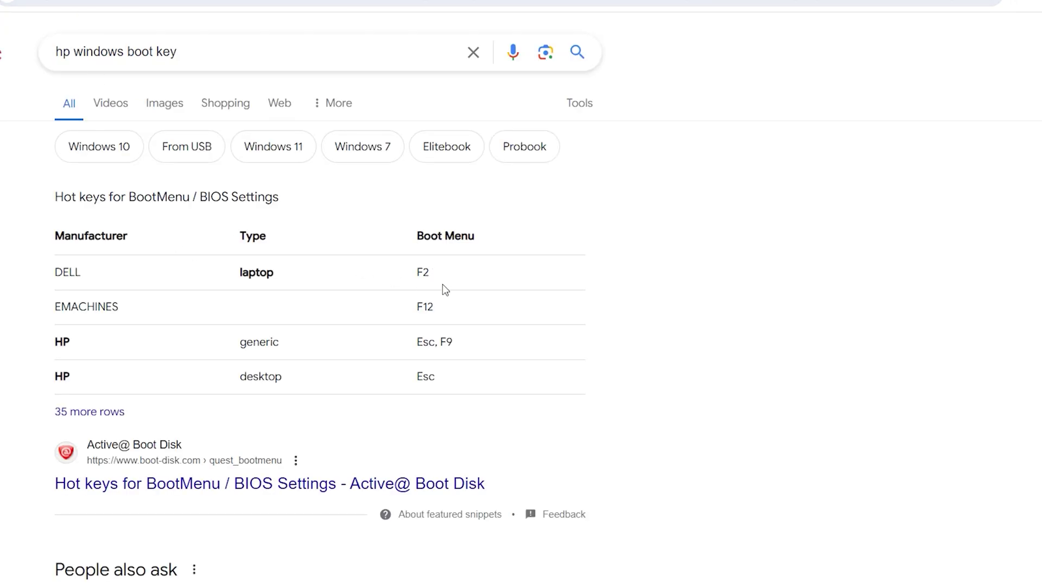
double_click(447, 342)
Change the search to 'dell windows boot key' and find the answer F2 or F12
double_click(60, 51)
type("dell")
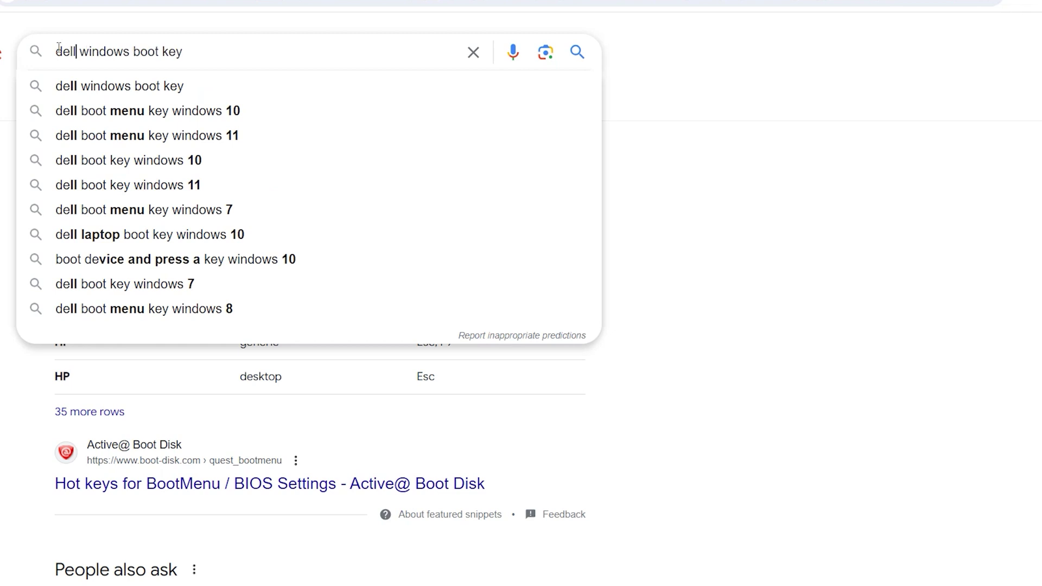
key("Return")
left_click_drag(247, 199, 313, 196)
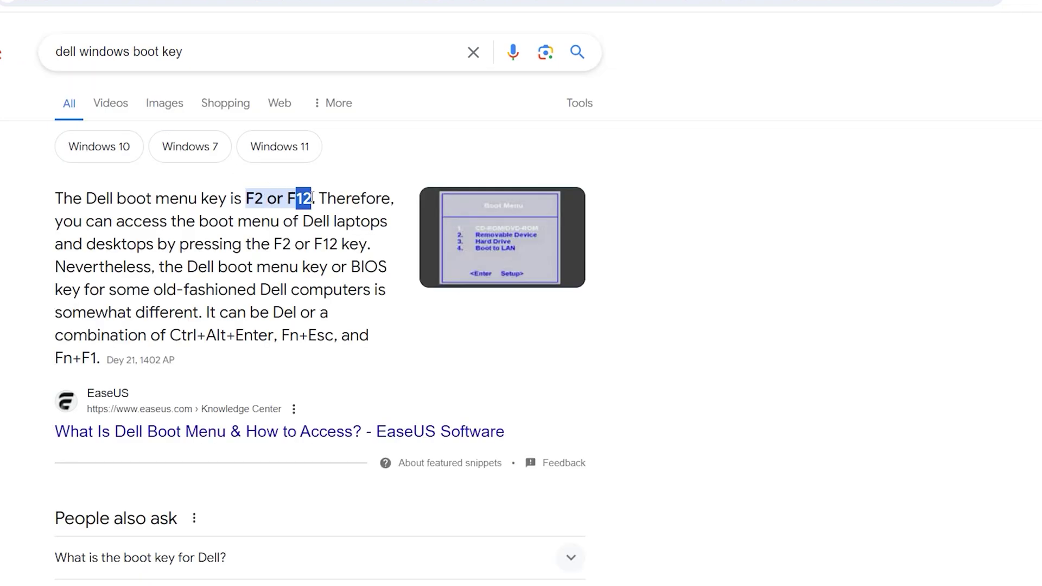
double_click(299, 192)
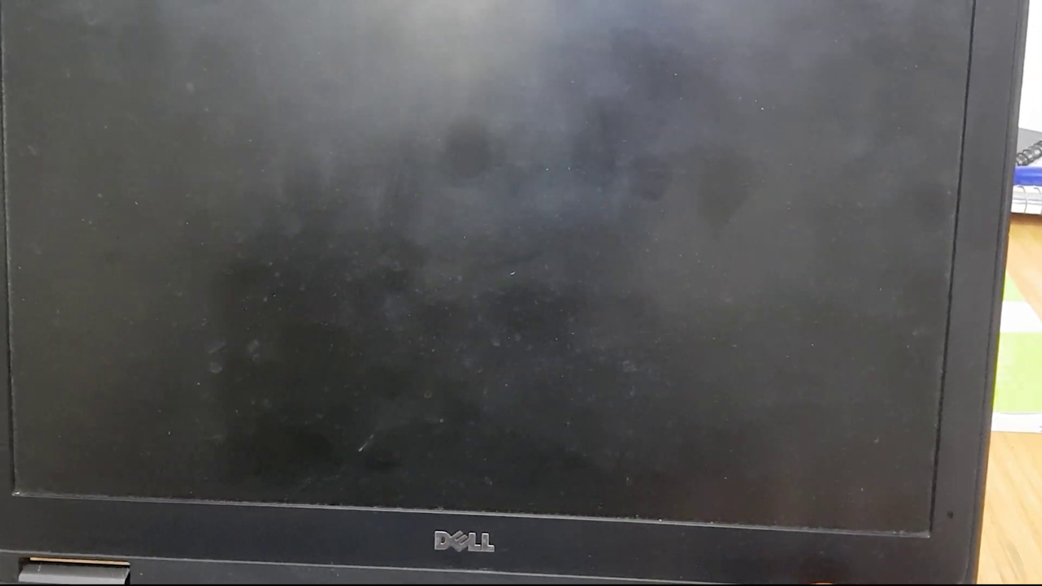
Open the Dell one-time boot menu with F12 and highlight USB Storage Device
key("F12")
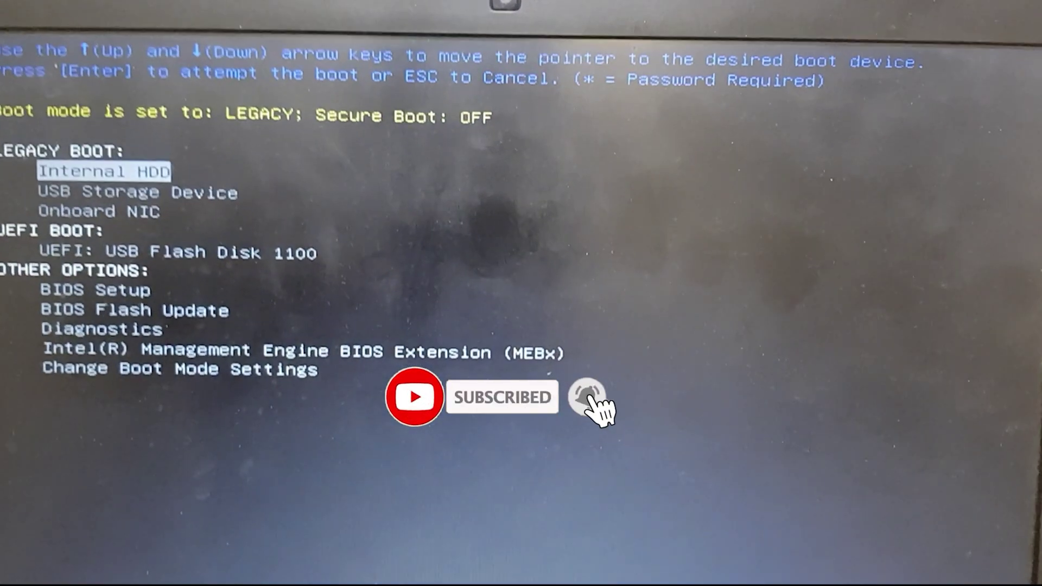
key("Down")
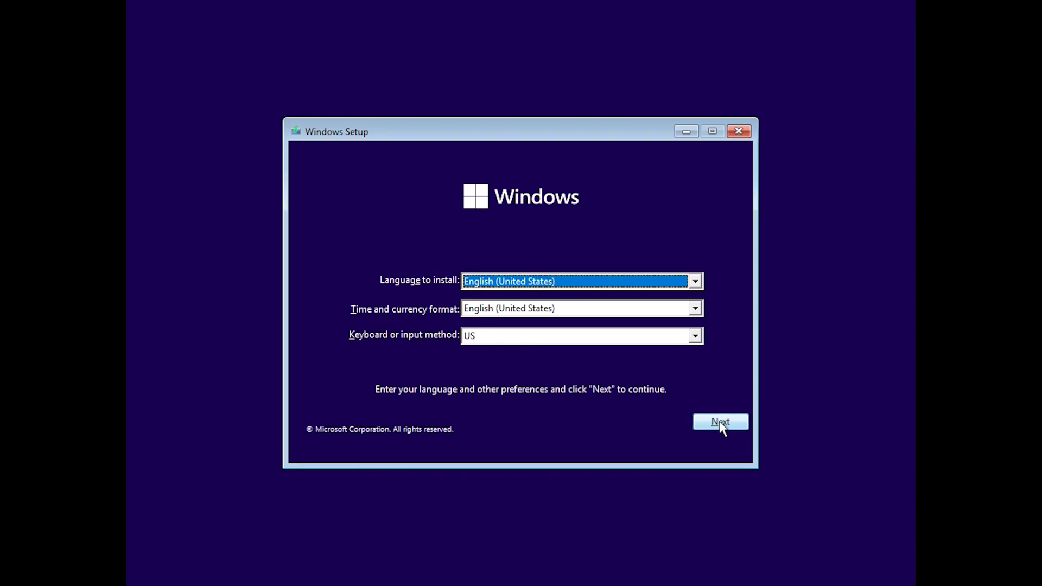
Keep the default language settings and begin installing Windows without a product key
left_click(721, 423)
left_click(525, 298)
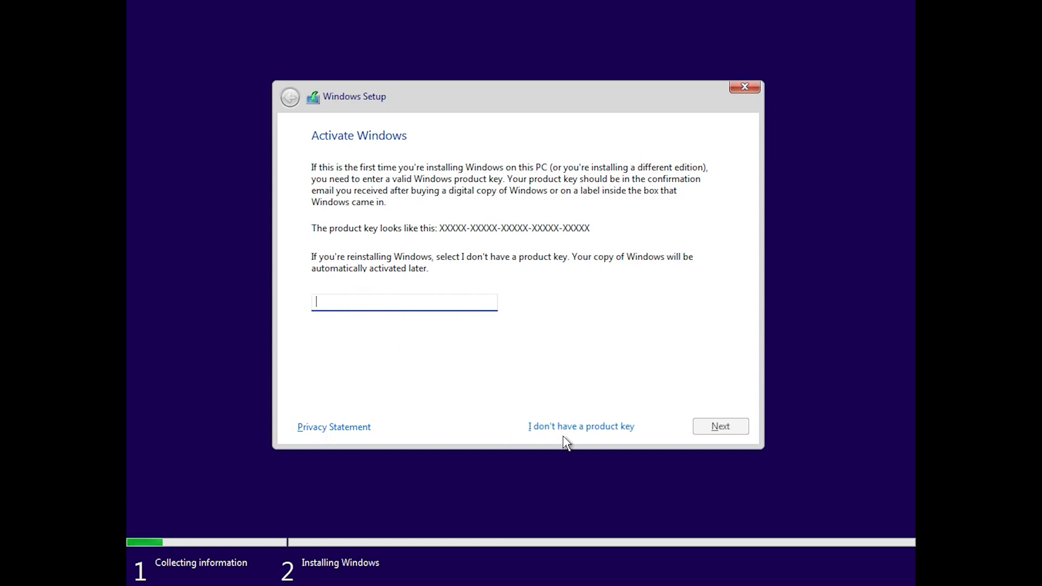
left_click(578, 429)
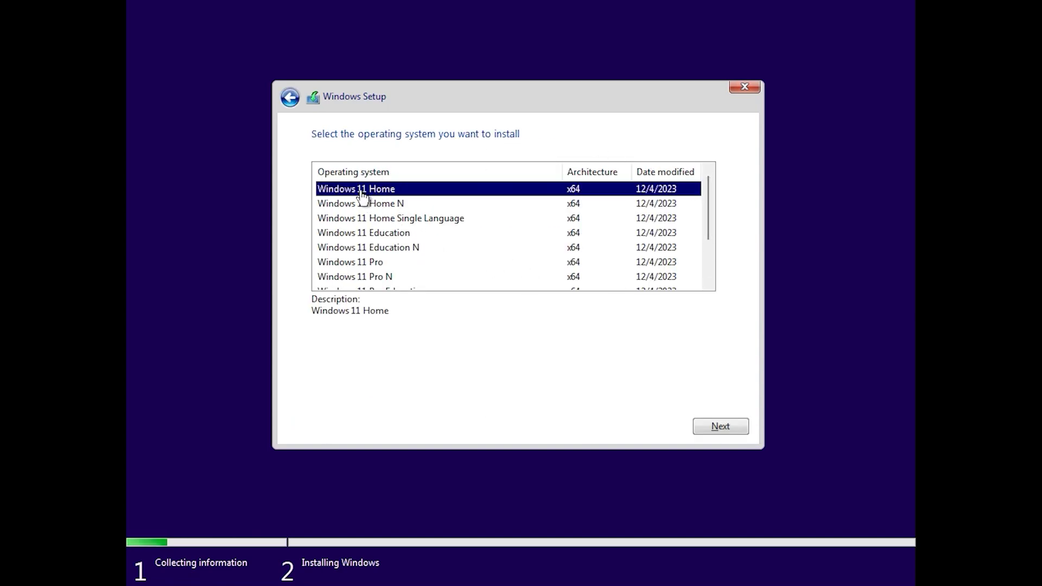
Choose Windows 11 Pro and accept the Microsoft Software License Terms
left_click(356, 264)
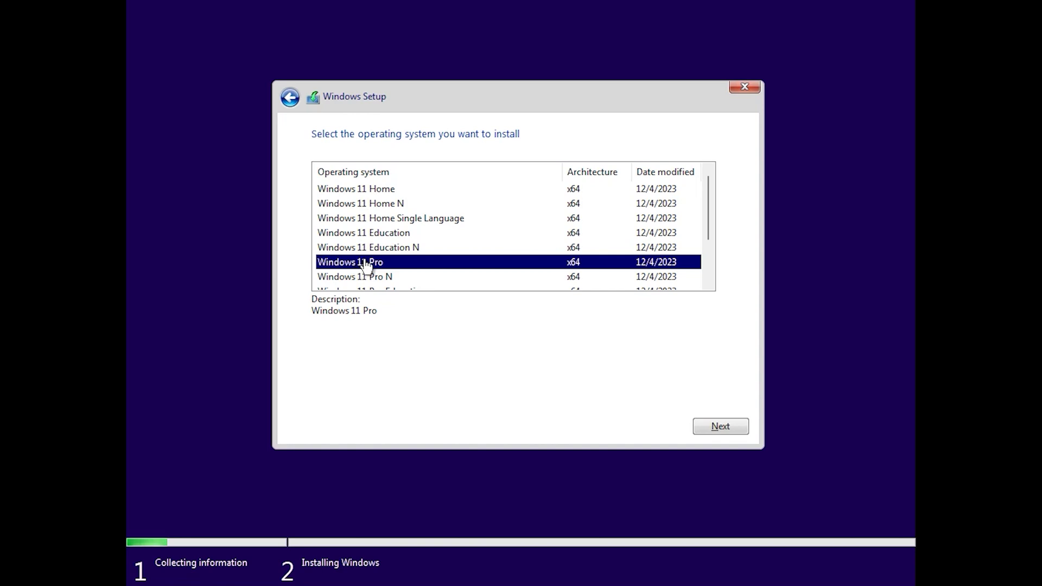
left_click(711, 423)
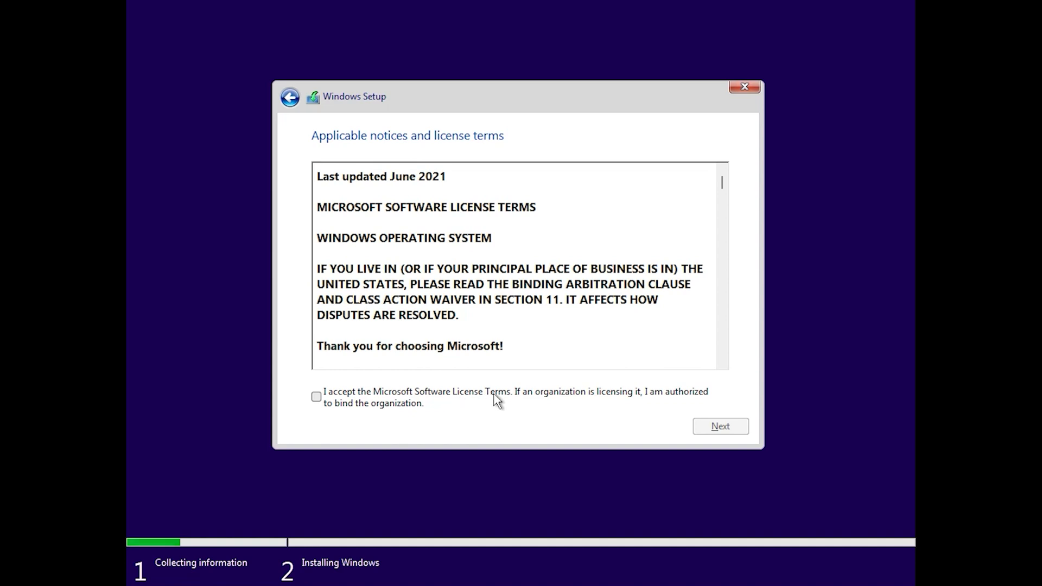
left_click(317, 396)
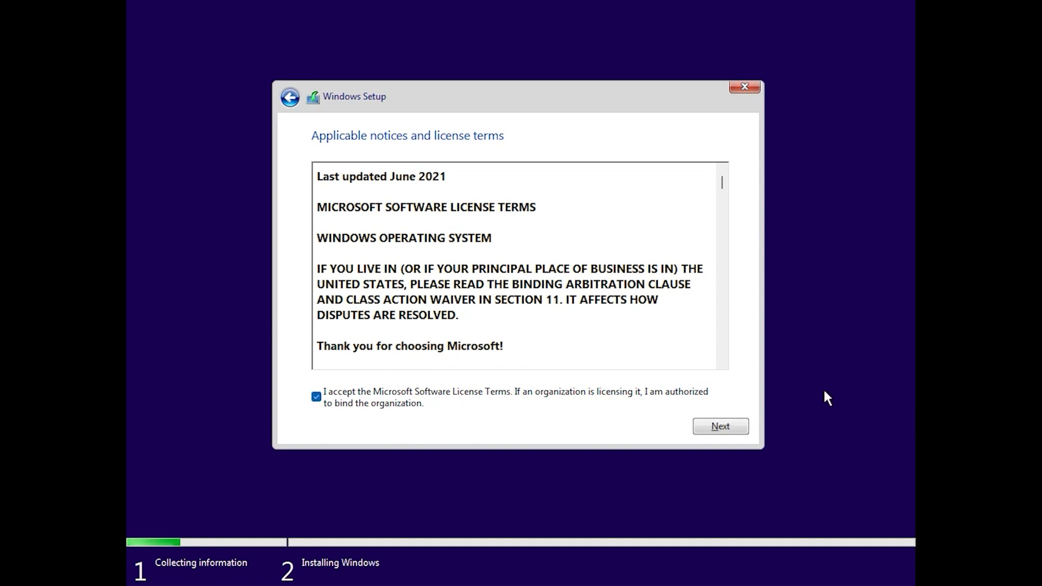
left_click(741, 426)
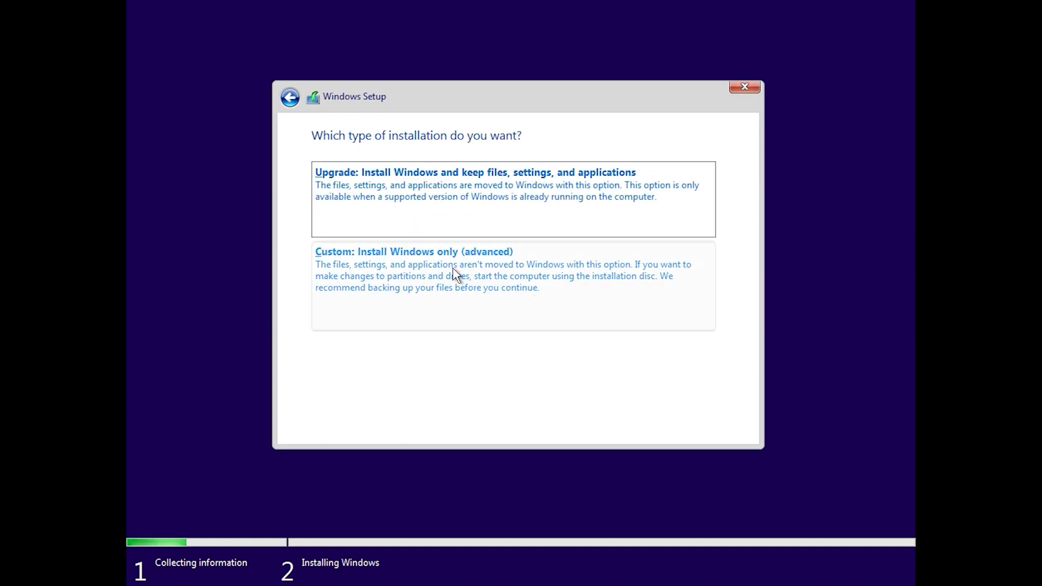
Choose custom install, format the 63.9 GB Drive 0 Partition 3, install Windows there, and restart
left_click(392, 273)
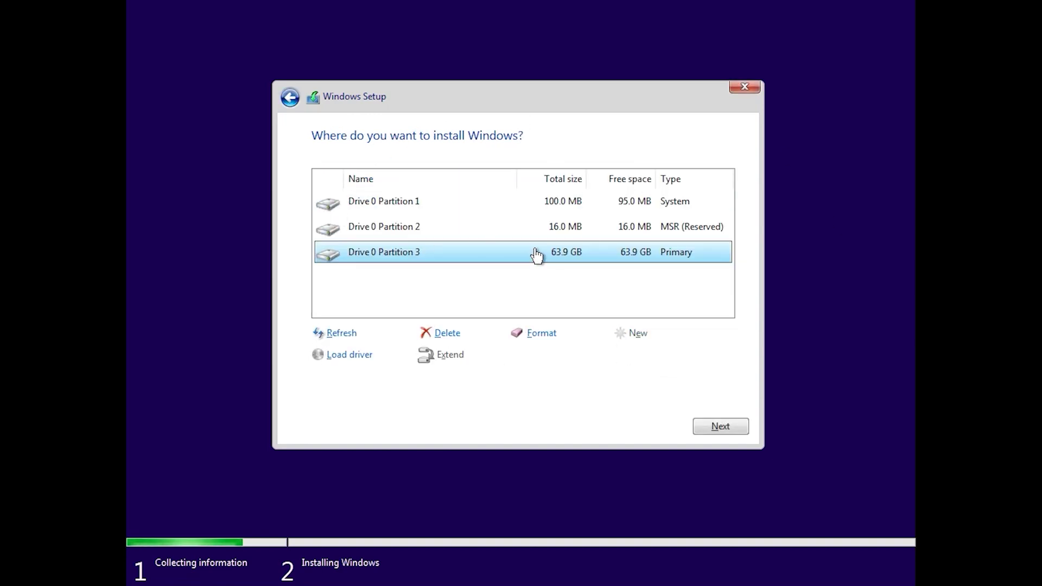
left_click(542, 333)
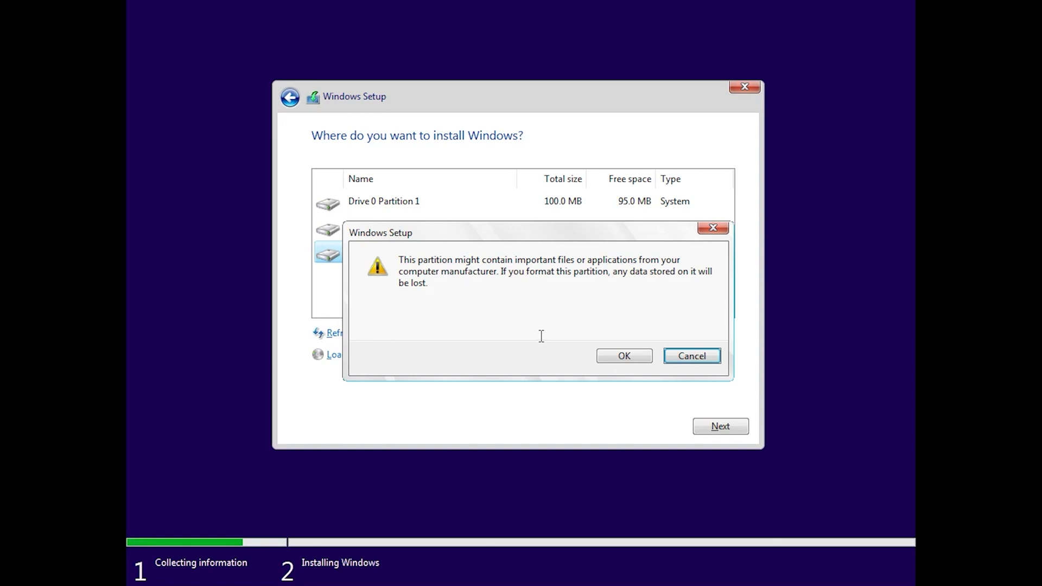
left_click(597, 357)
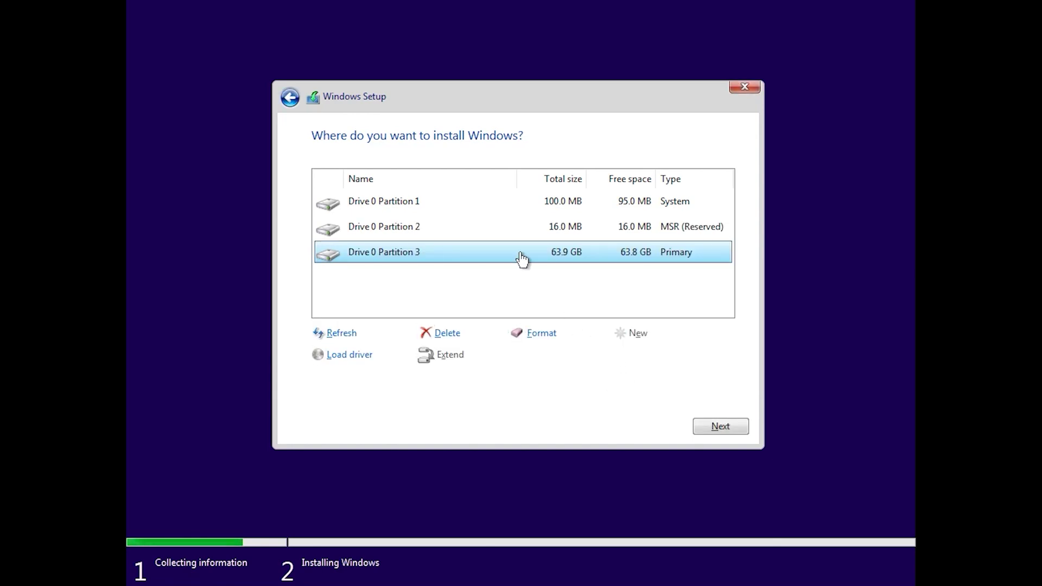
left_click(721, 426)
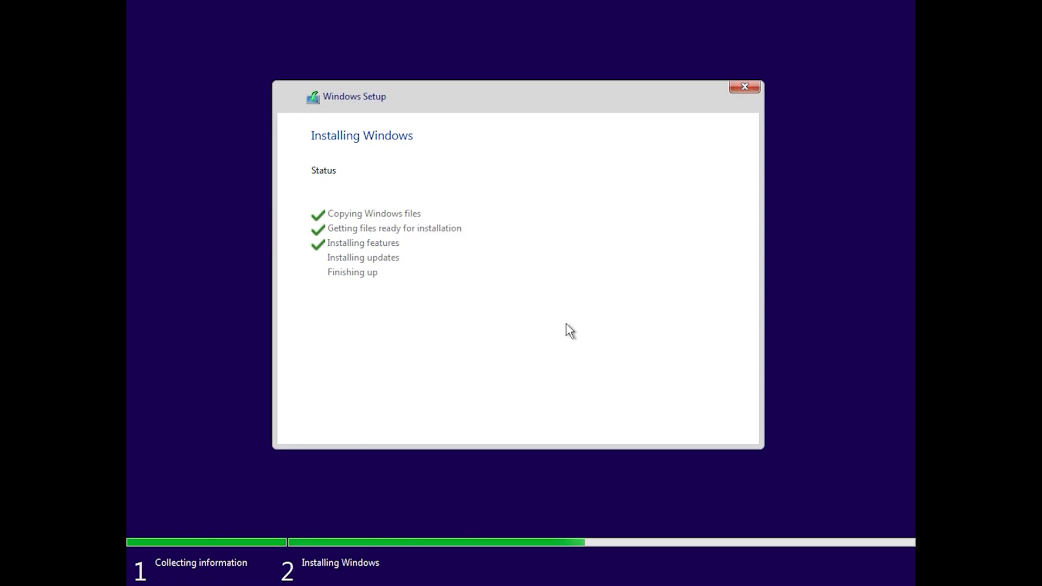
left_click(708, 428)
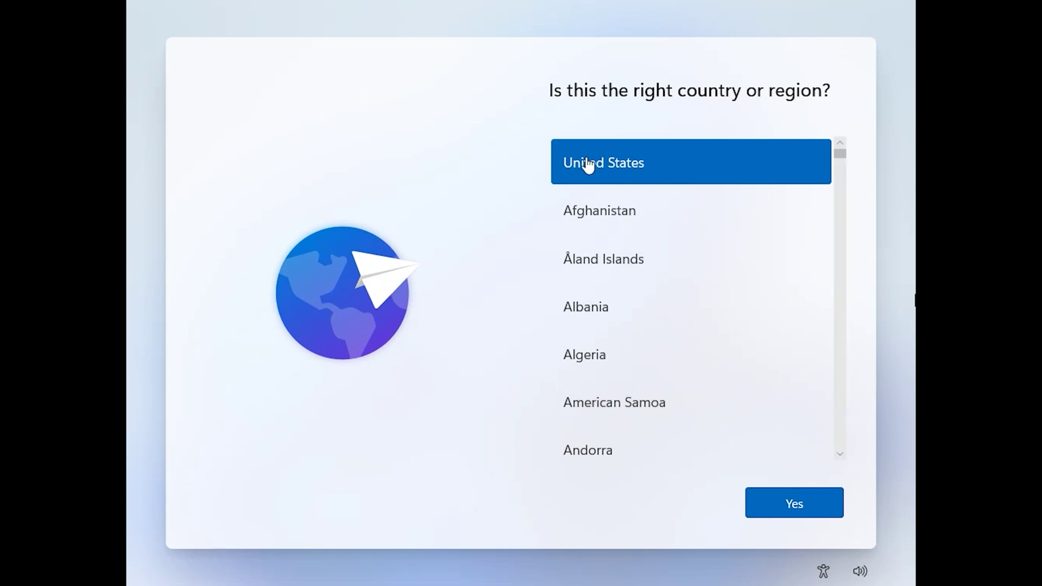
Accept United States as region and US keyboard, skip a second layout, and continue past updates
left_click(798, 504)
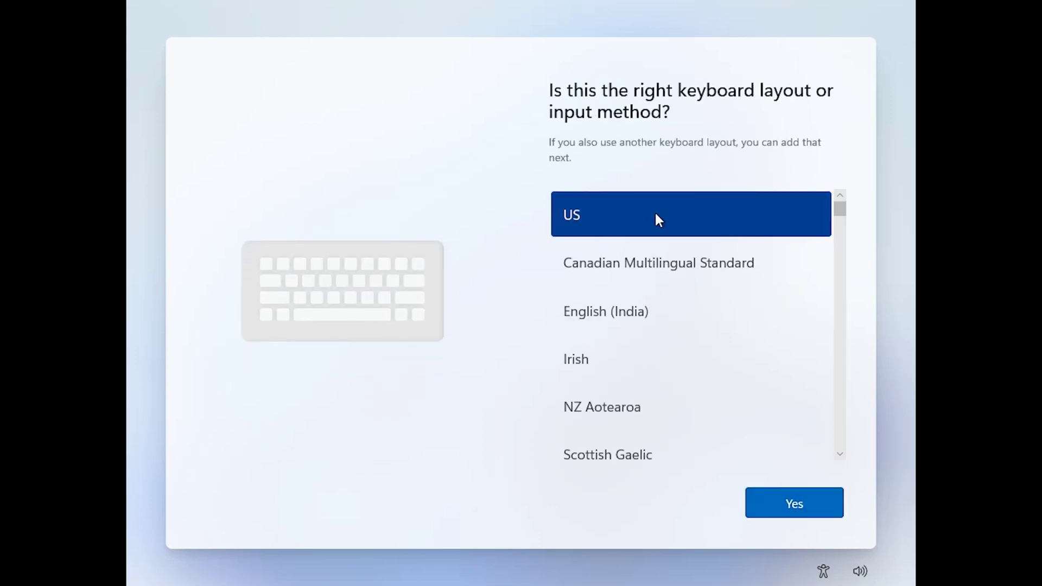
left_click(777, 502)
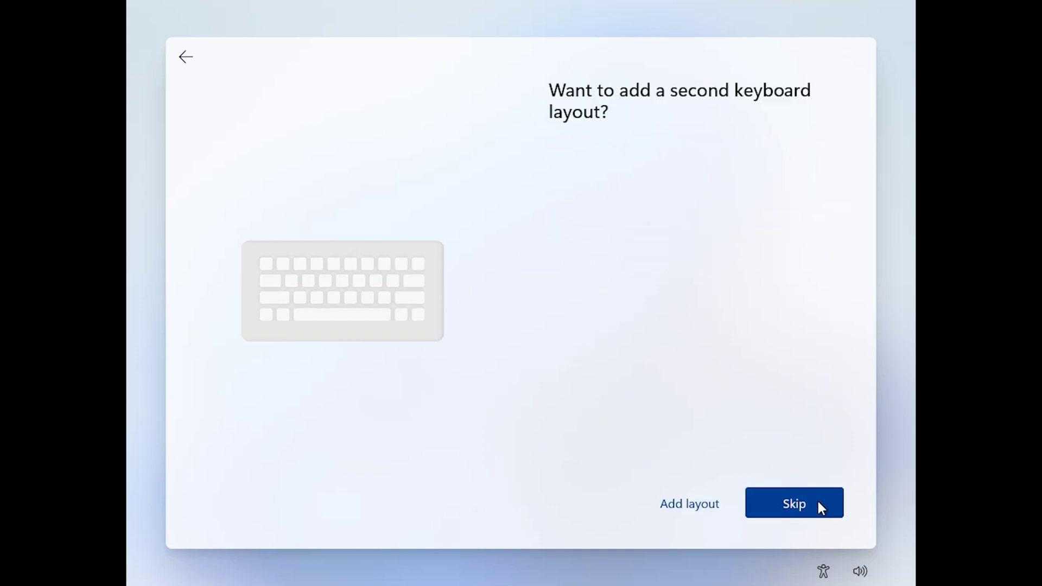
left_click(789, 505)
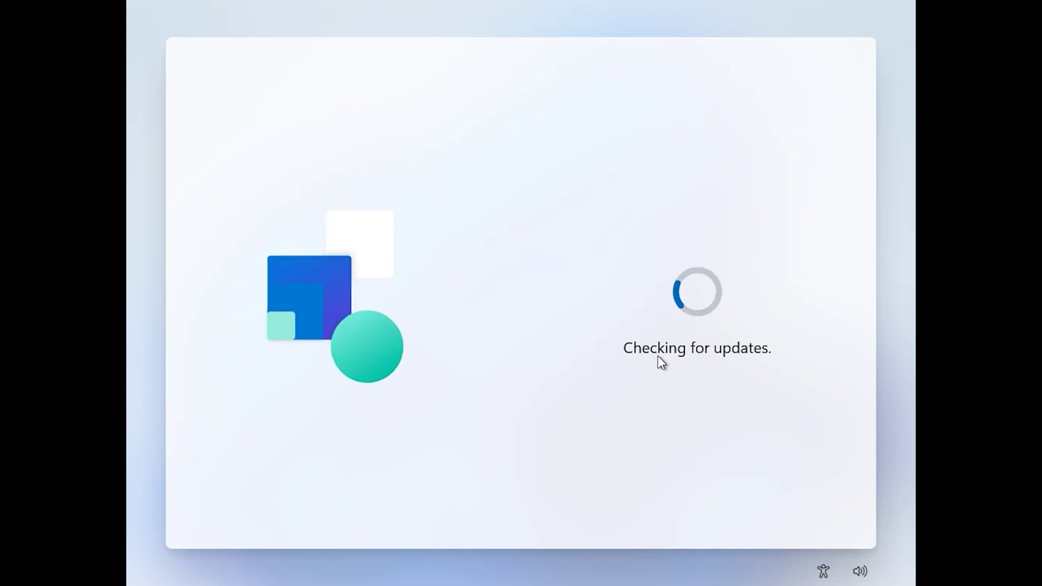
left_click_drag(622, 350, 781, 377)
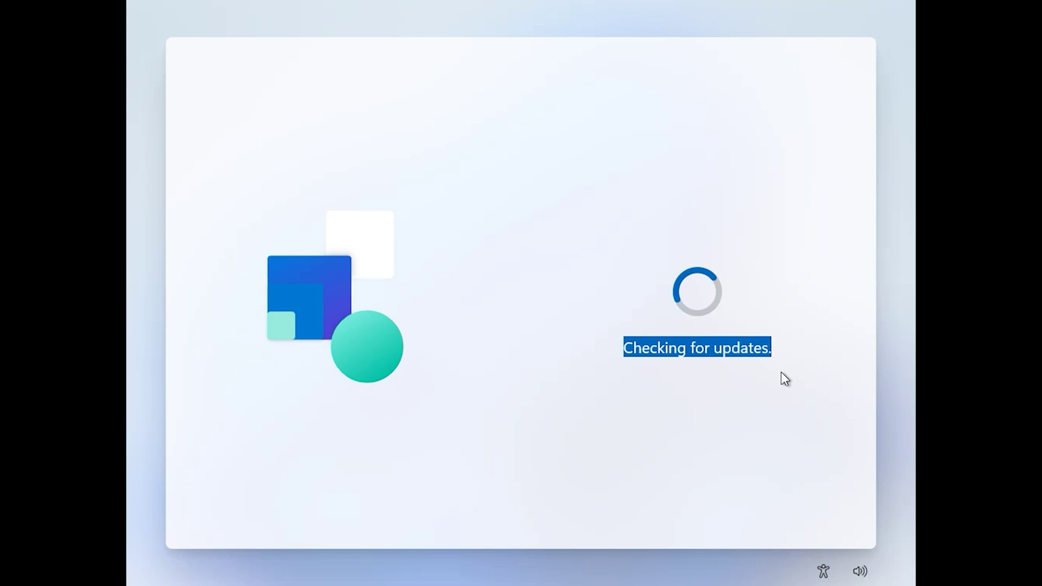
left_click(825, 358)
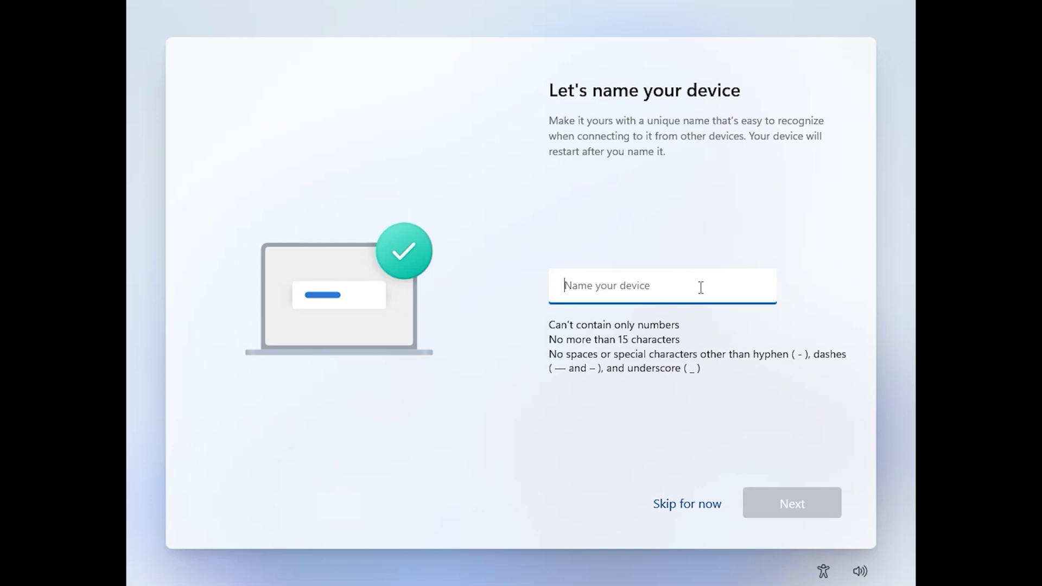
Name the device 'admin' and choose Set up for personal use
type("admin")
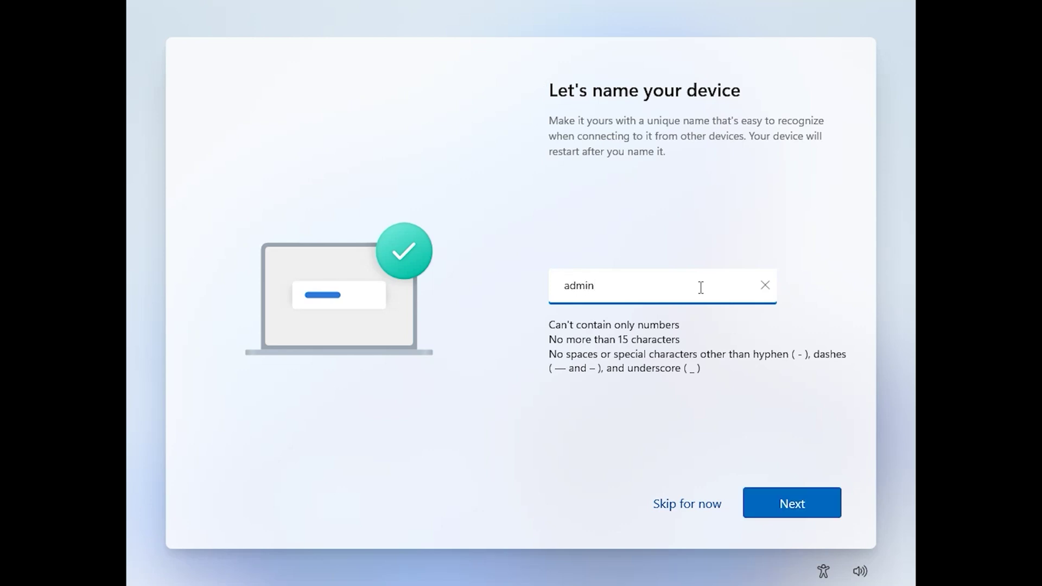
left_click(808, 517)
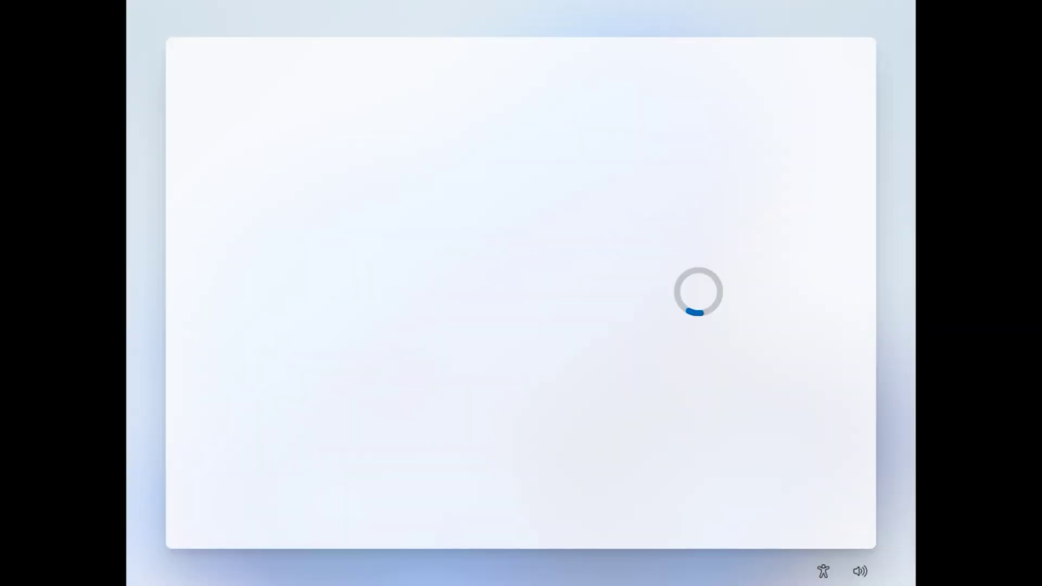
left_click(563, 226)
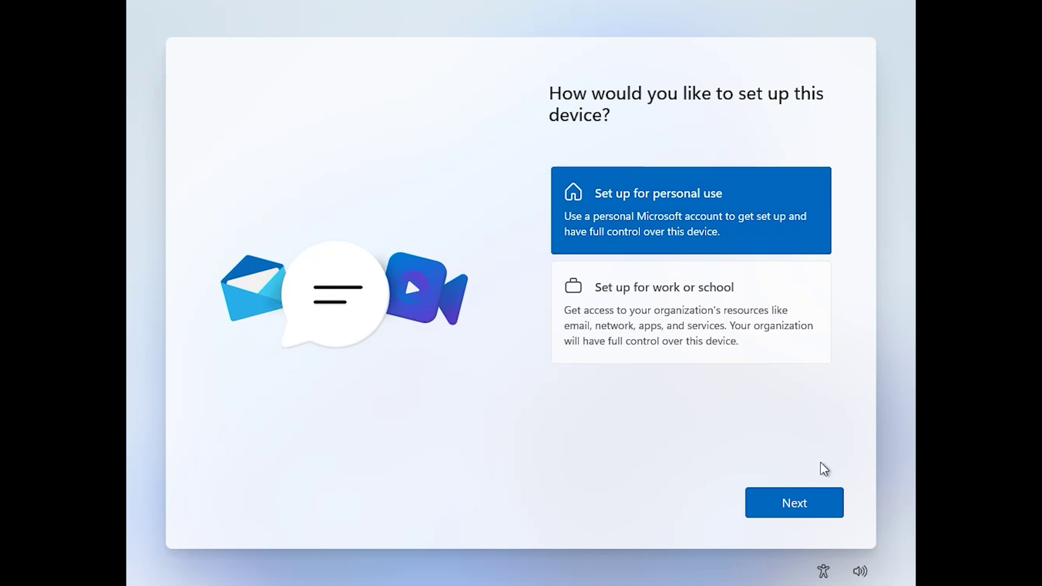
left_click(809, 504)
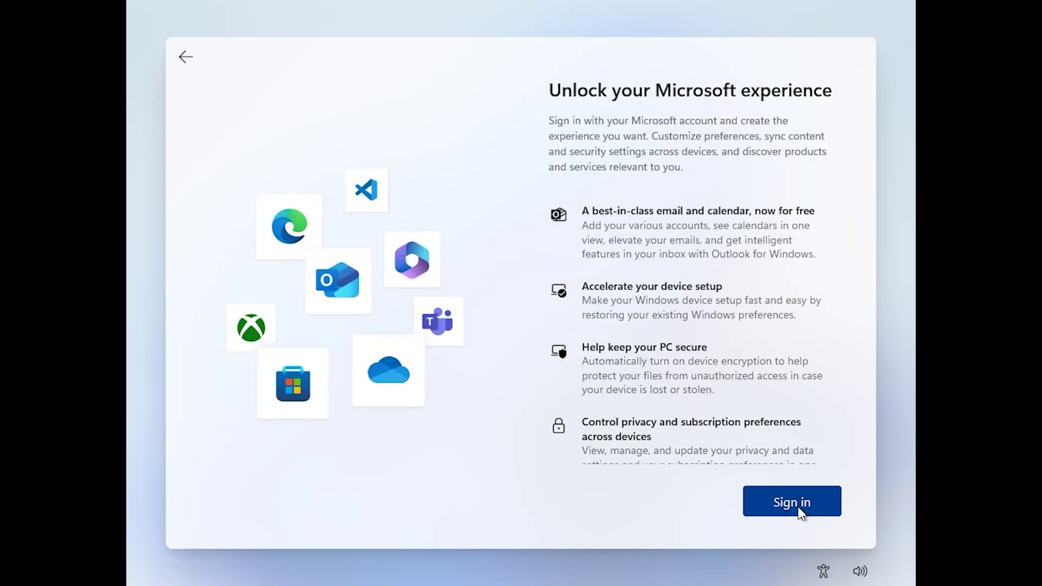
Choose to create a new Microsoft account and enter the account's e-mail address
left_click(797, 507)
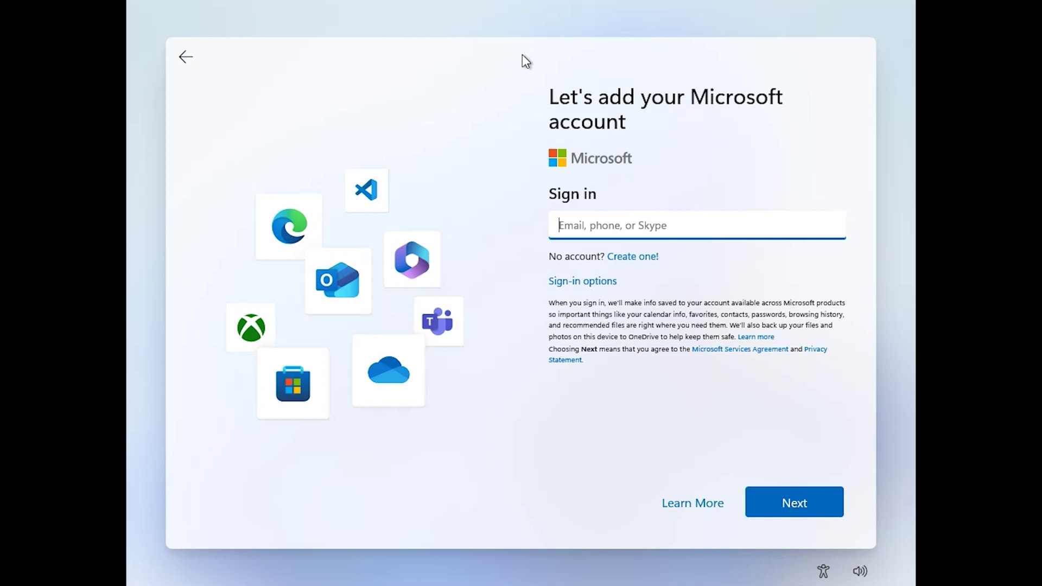
left_click(565, 223)
left_click(633, 258)
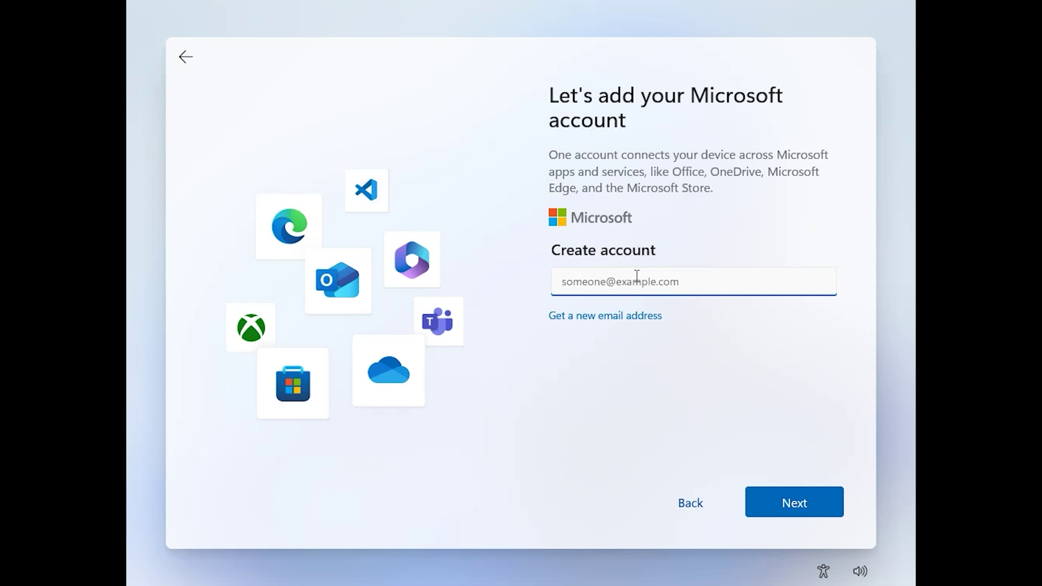
left_click(816, 509)
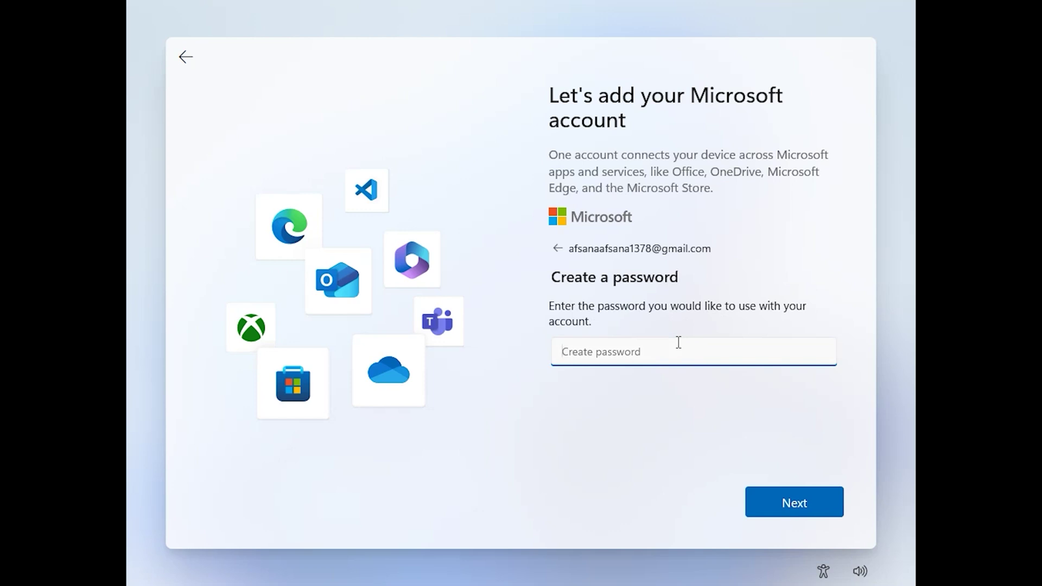
Set the new account's password and fill in the first and last name
type("•••••")
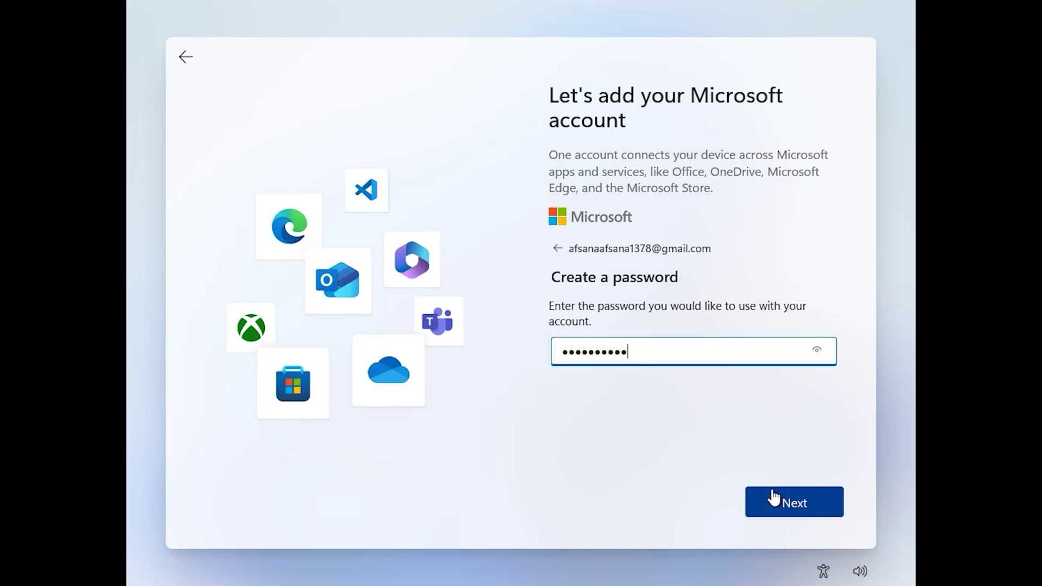
left_click(776, 495)
left_click(692, 337)
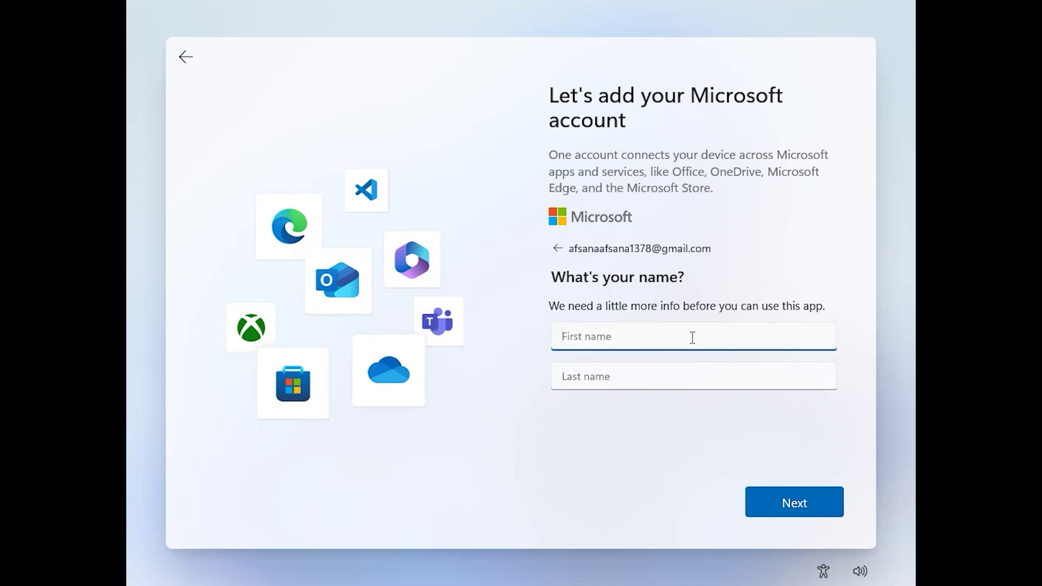
type("tech")
left_click(700, 373)
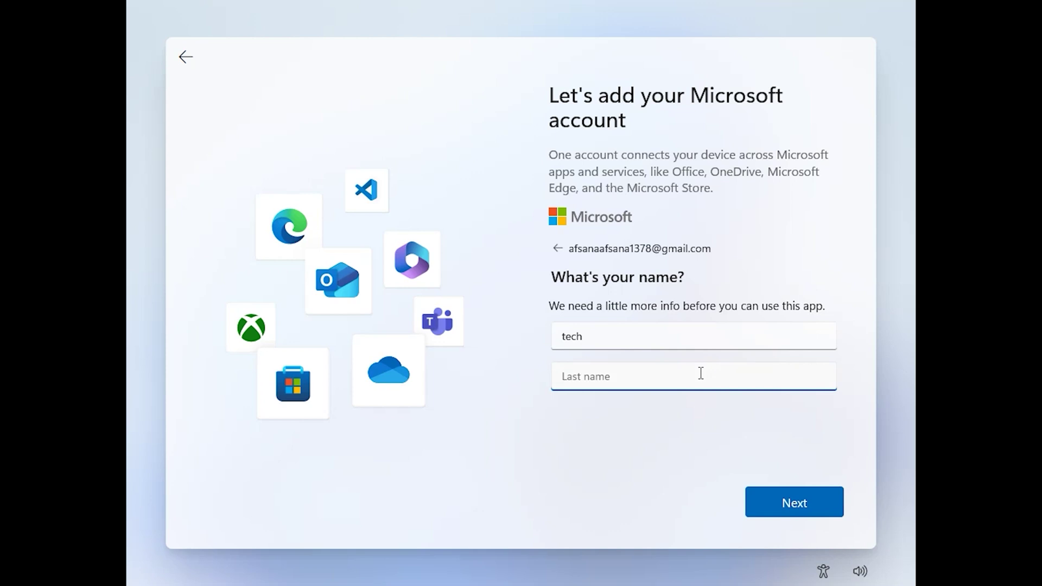
type("hub")
left_click(790, 502)
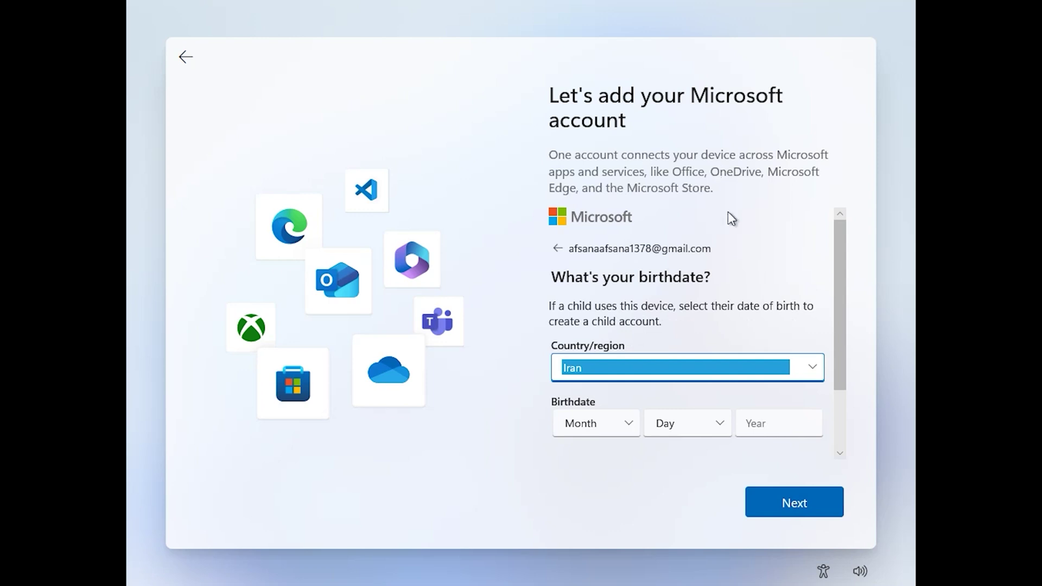
Set country to Italy and birthdate to December 31, 1985, then submit the verification code
left_click(811, 367)
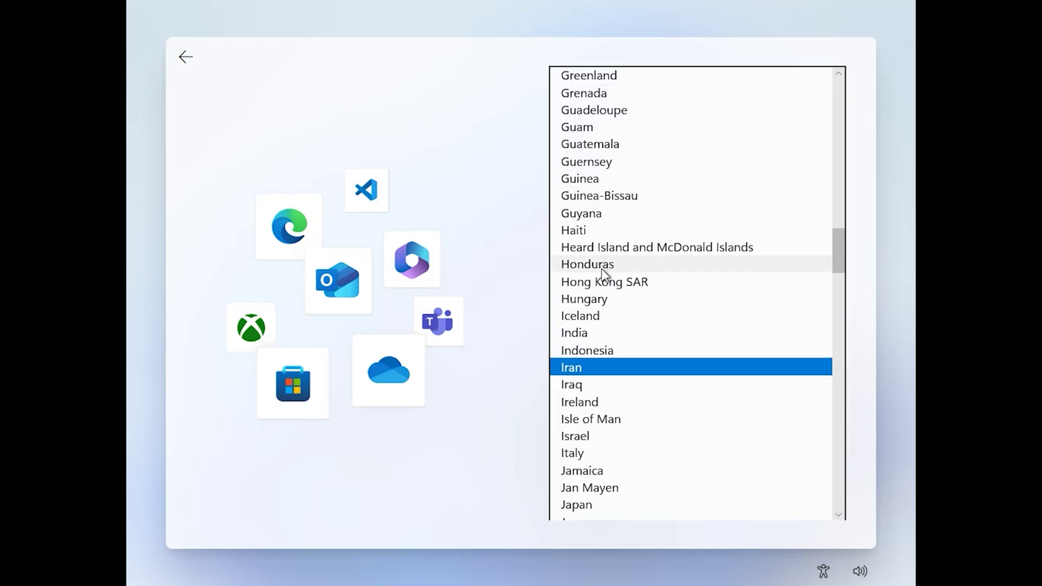
left_click(617, 453)
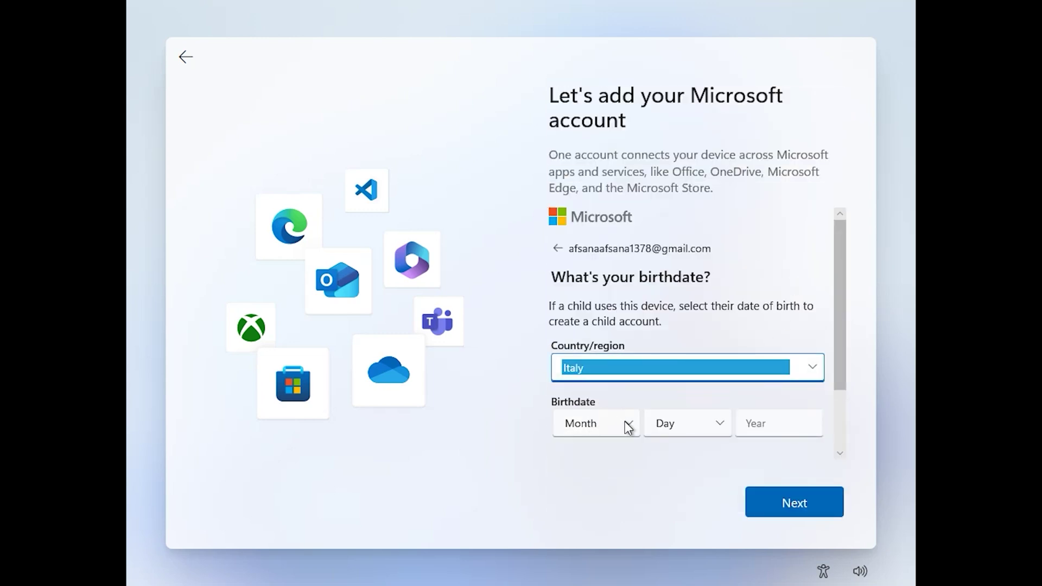
left_click(625, 423)
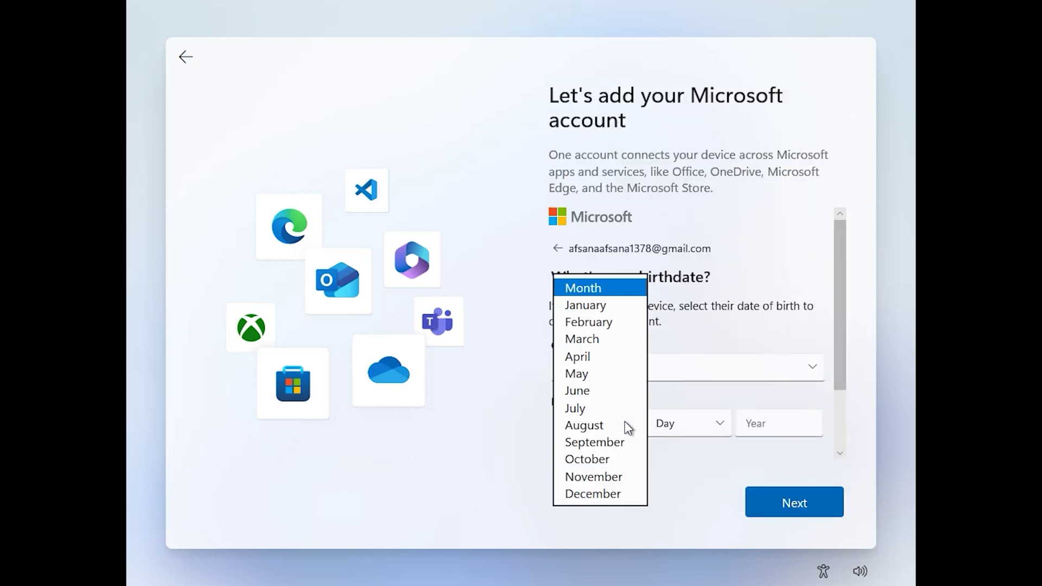
left_click(597, 493)
left_click(715, 424)
scroll(686, 488, "down", 3)
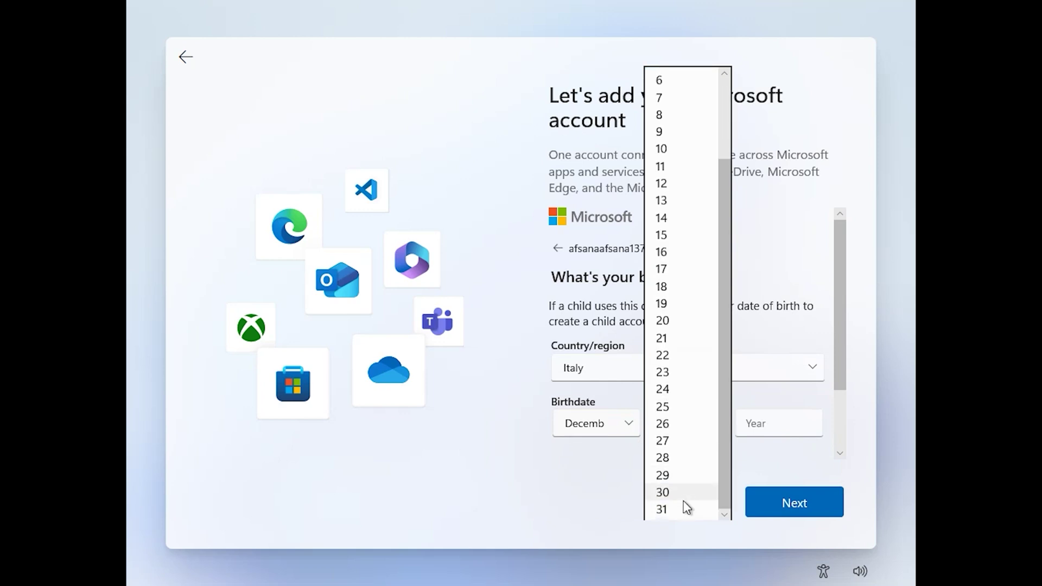
left_click(686, 509)
left_click(793, 420)
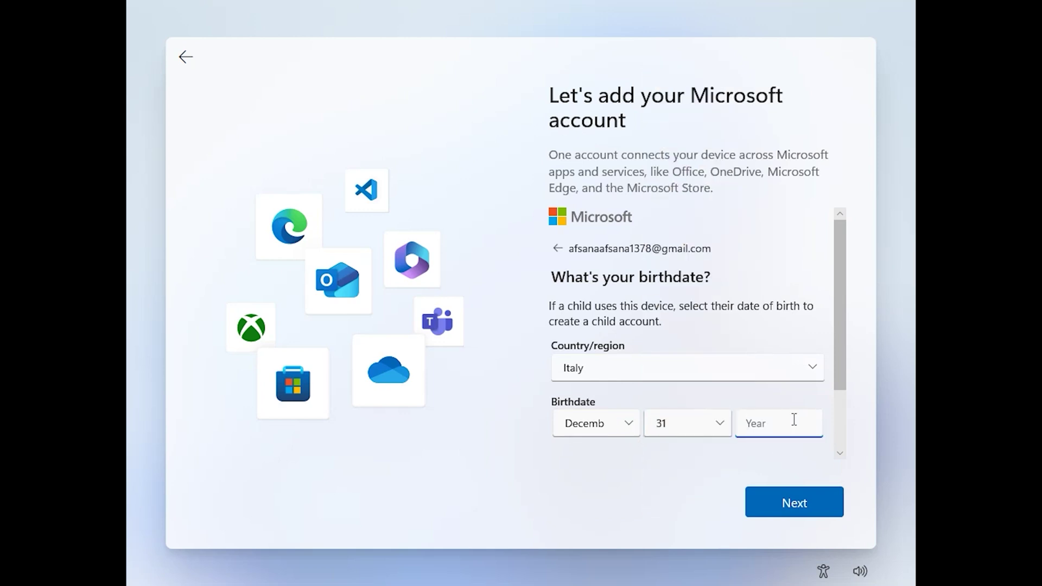
type("1985")
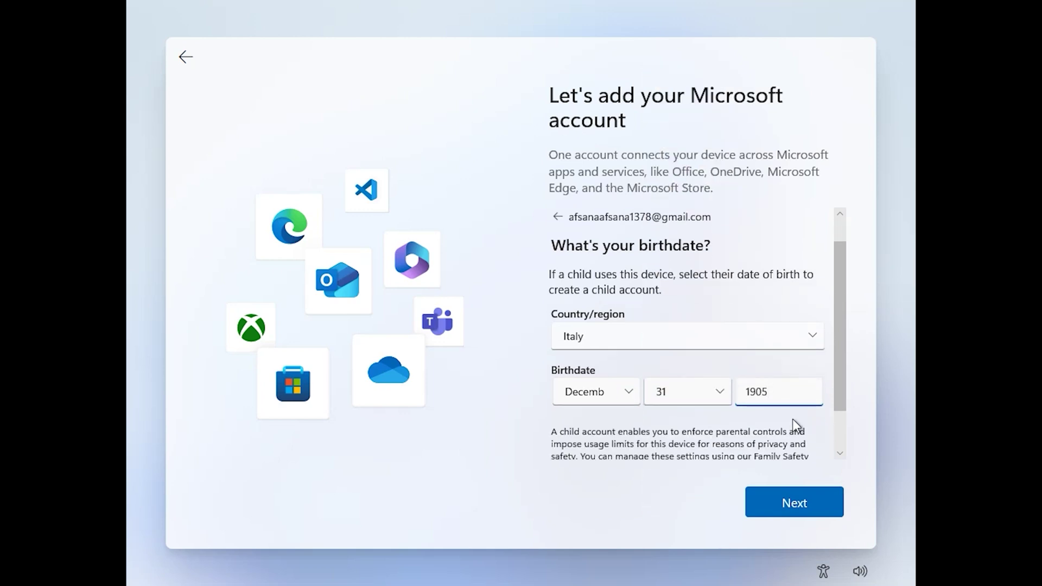
left_click(760, 510)
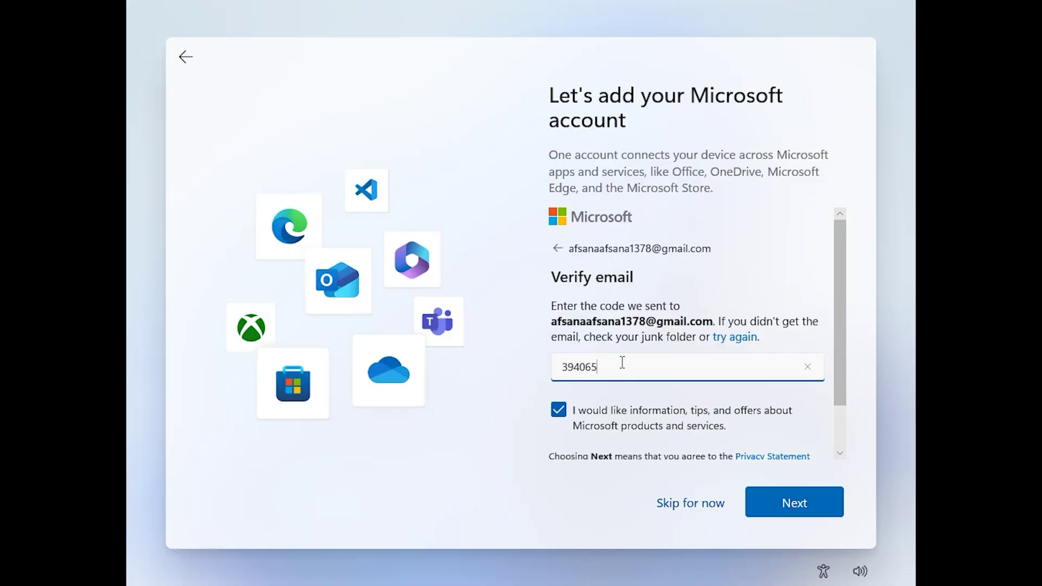
left_click(791, 503)
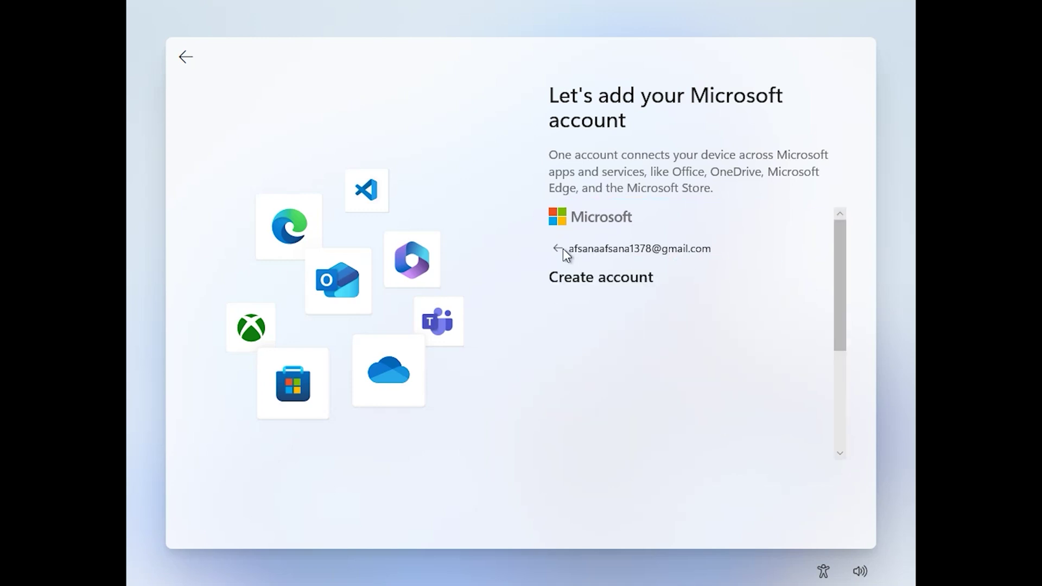
Solve the first three orbit-matching puzzles, moving the third icon out to orbit 16
scroll(696, 269, "down", 1)
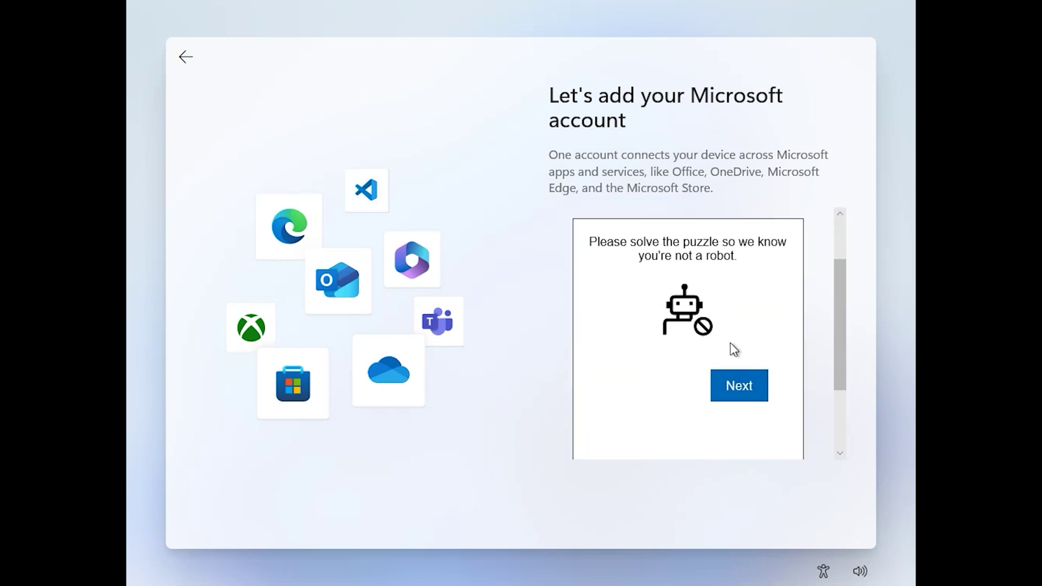
left_click(737, 384)
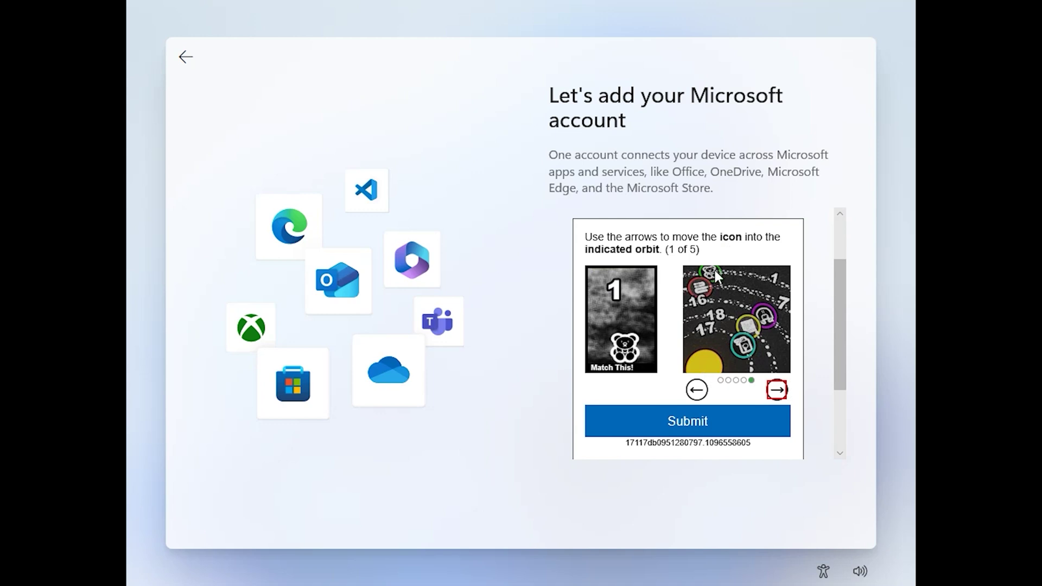
left_click(693, 426)
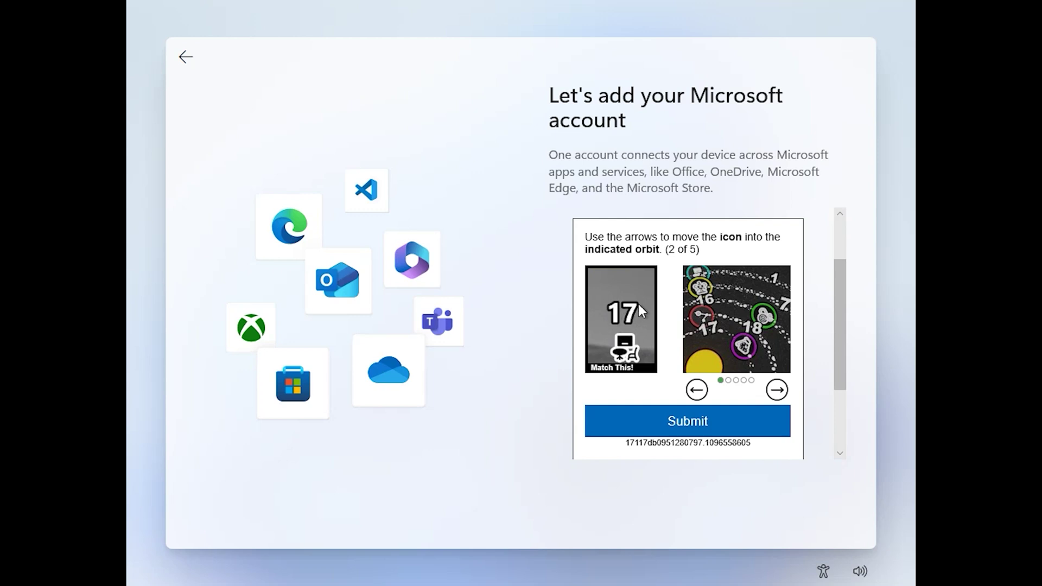
left_click(777, 391)
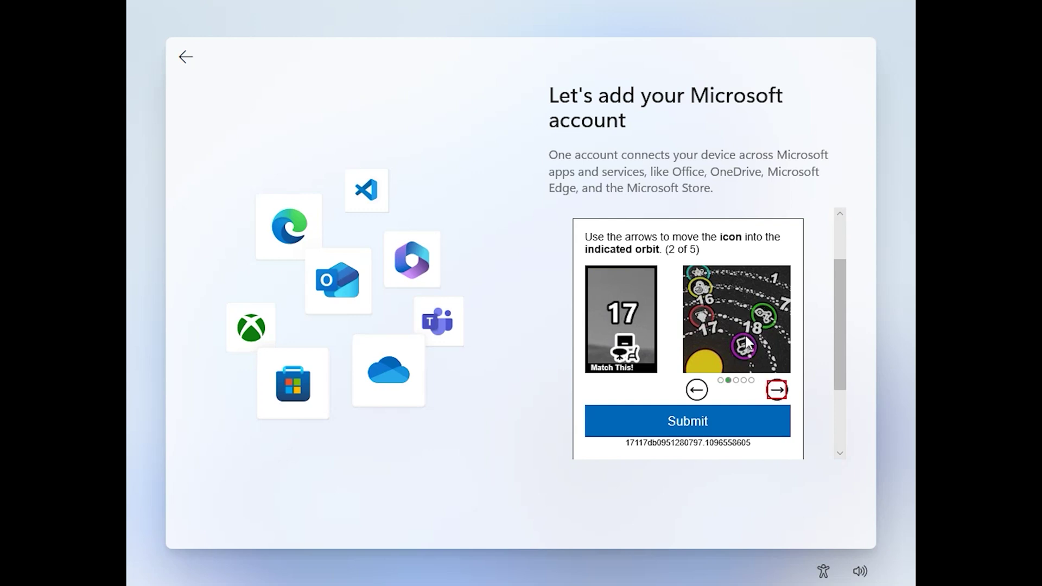
left_click(718, 428)
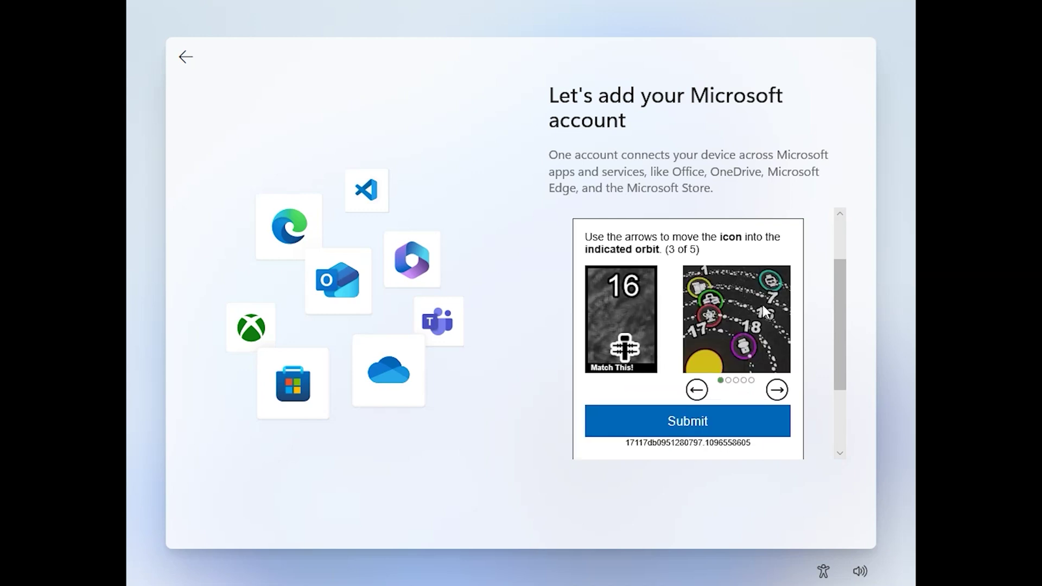
left_click(778, 398)
left_click(778, 398)
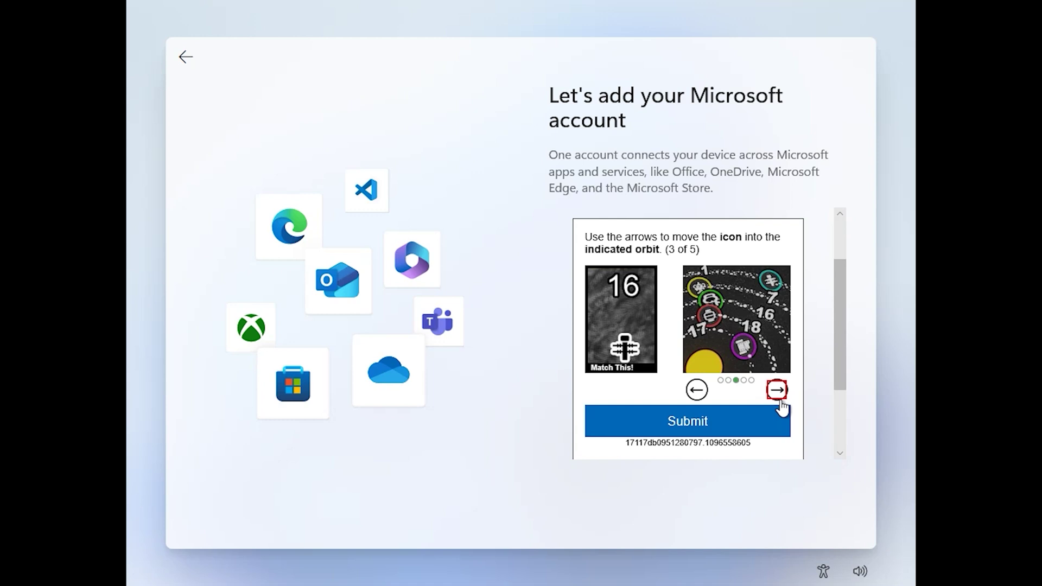
left_click(779, 400)
left_click(779, 399)
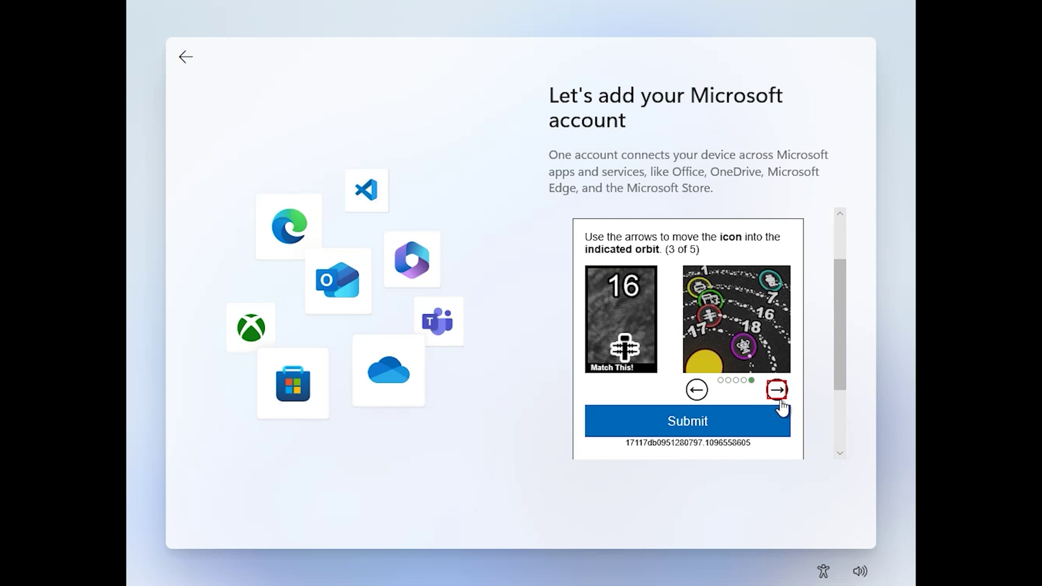
left_click(779, 401)
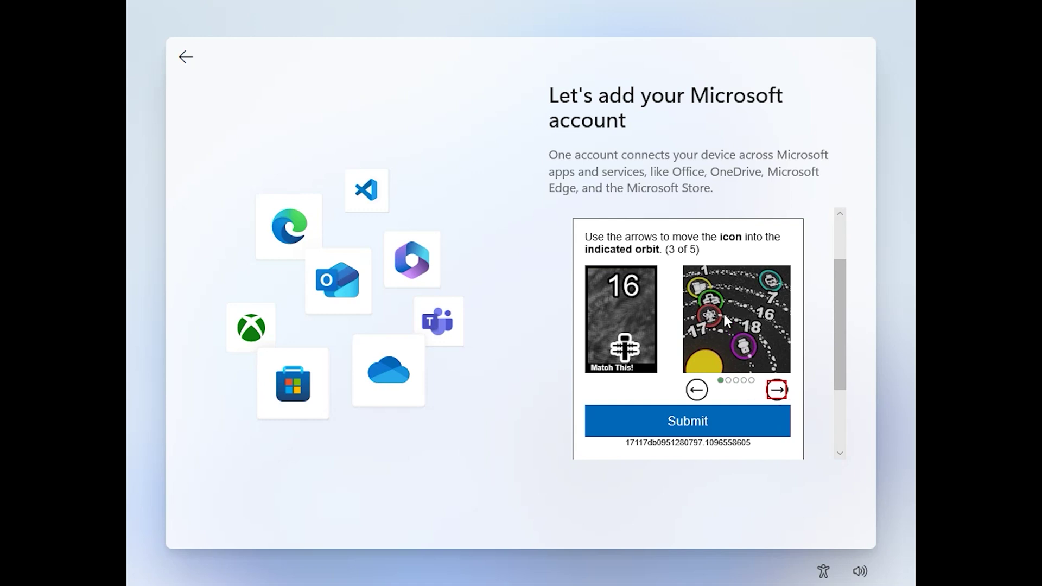
left_click(722, 423)
Solve the fourth puzzle at orbit 7 and place the fifth puzzle's icon in orbit 1
left_click(777, 390)
left_click(777, 390)
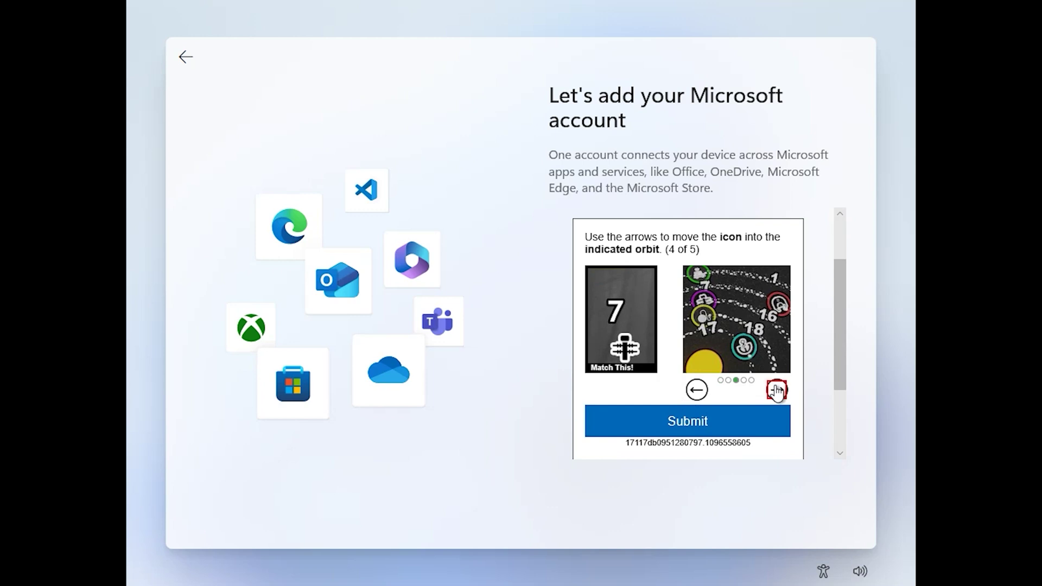
left_click(687, 422)
left_click(776, 390)
left_click(777, 389)
left_click(777, 390)
left_click(776, 390)
left_click(777, 390)
left_click(777, 390)
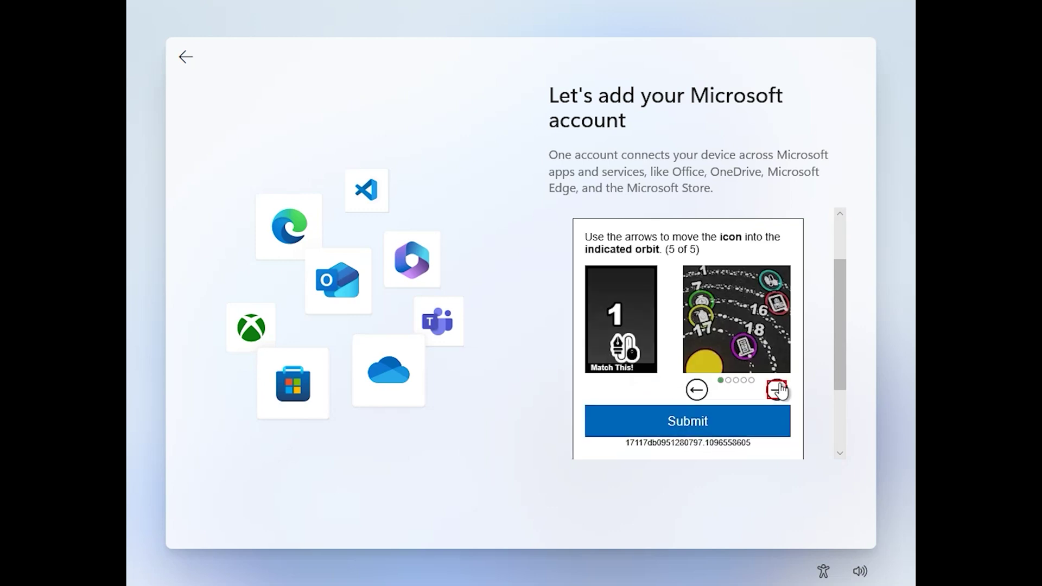
Submit the final puzzle and choose to set the laptop up as a new PC
left_click(683, 424)
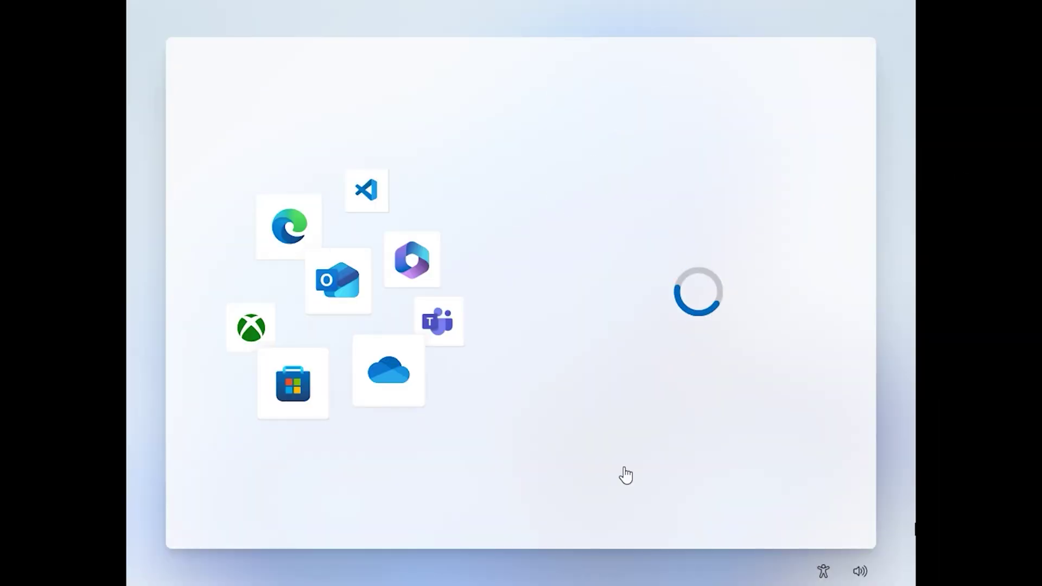
left_click(579, 296)
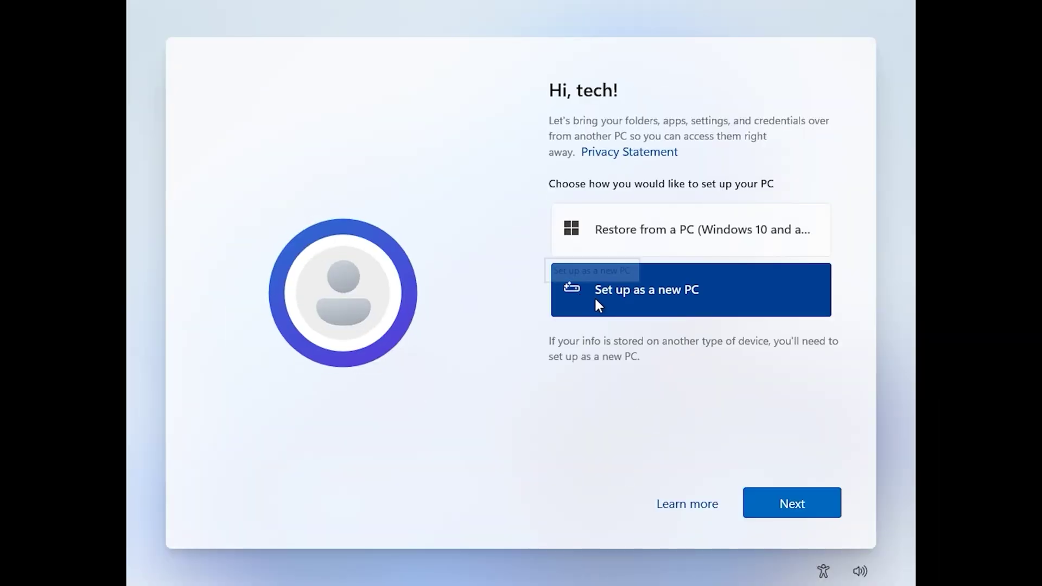
left_click(788, 507)
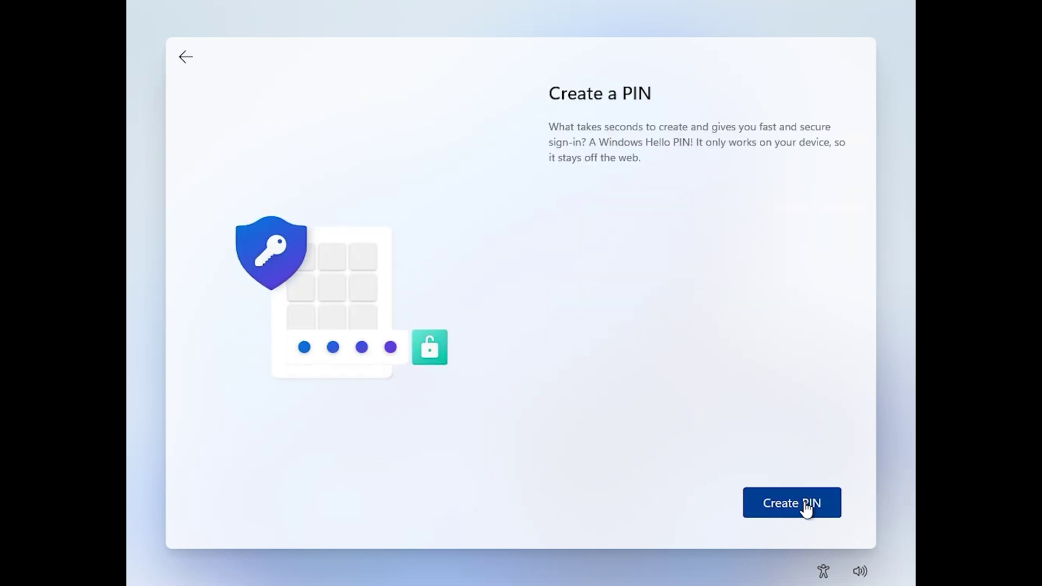
Create a Windows Hello PIN, replacing the rejected one-digit PIN with a longer 11-digit one
left_click(807, 507)
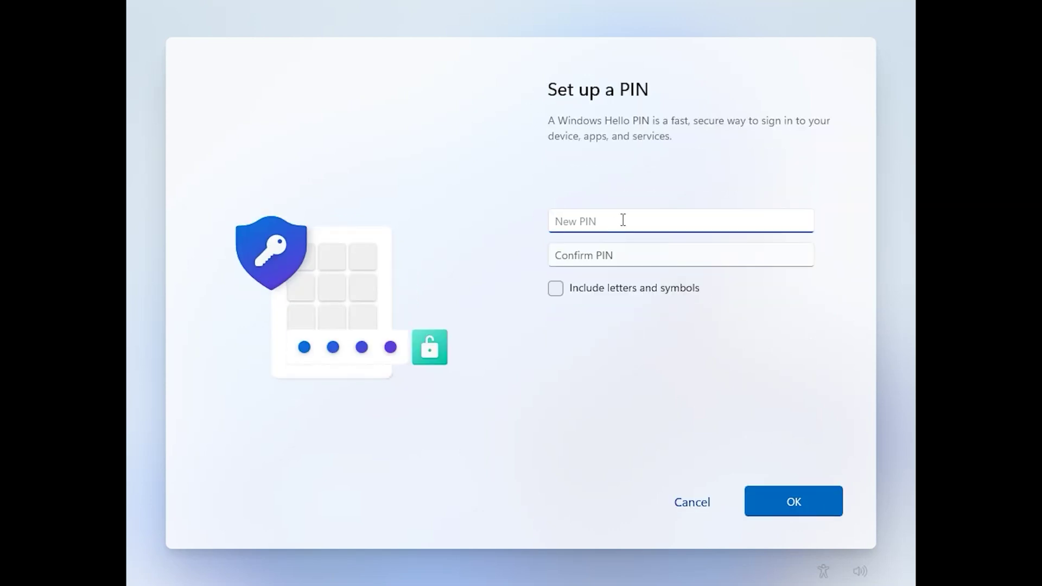
type("1")
left_click(636, 255)
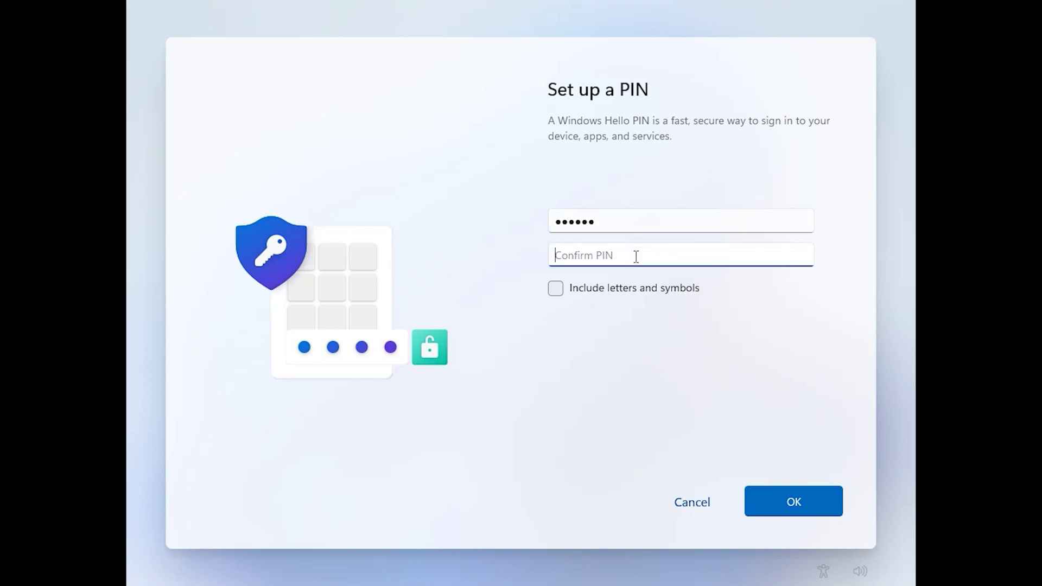
type("1")
left_click(806, 498)
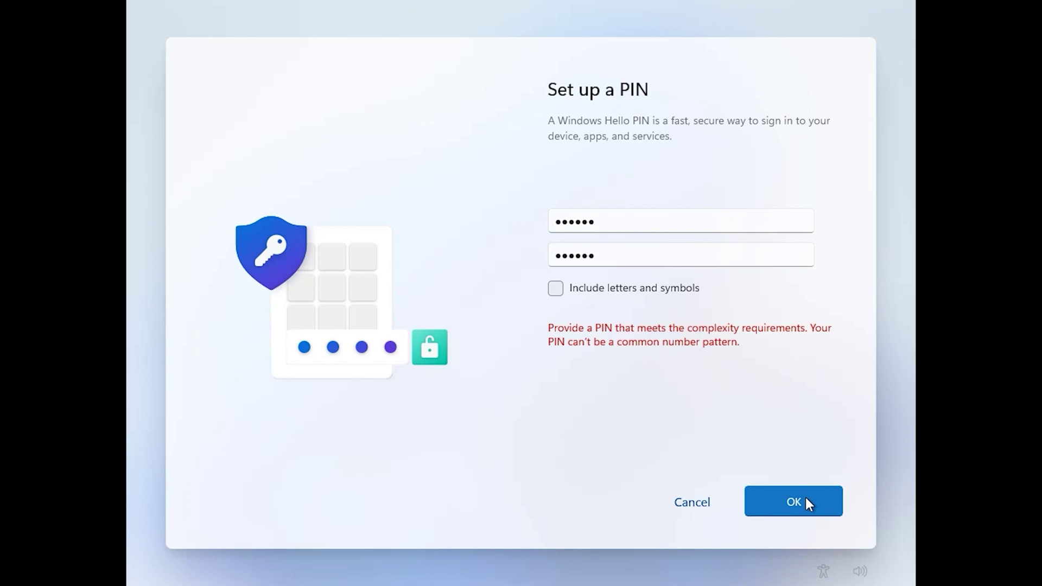
left_click(644, 220)
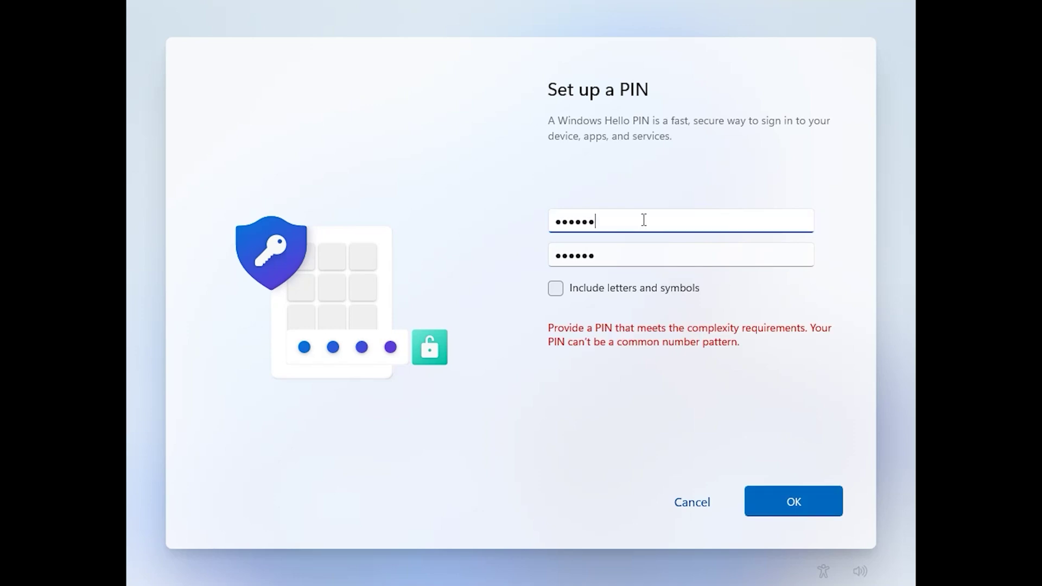
key("BackSpace")
key("BackSpace")
key("BackSpace")
key("BackSpace")
key("BackSpace")
type("12345678901")
key("Tab")
type("12345678901")
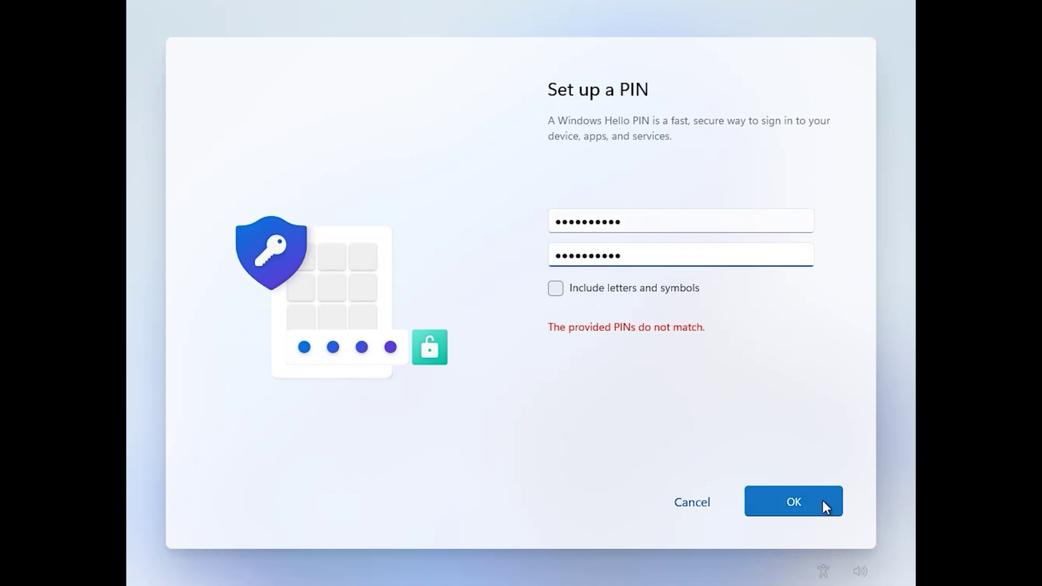
left_click(818, 500)
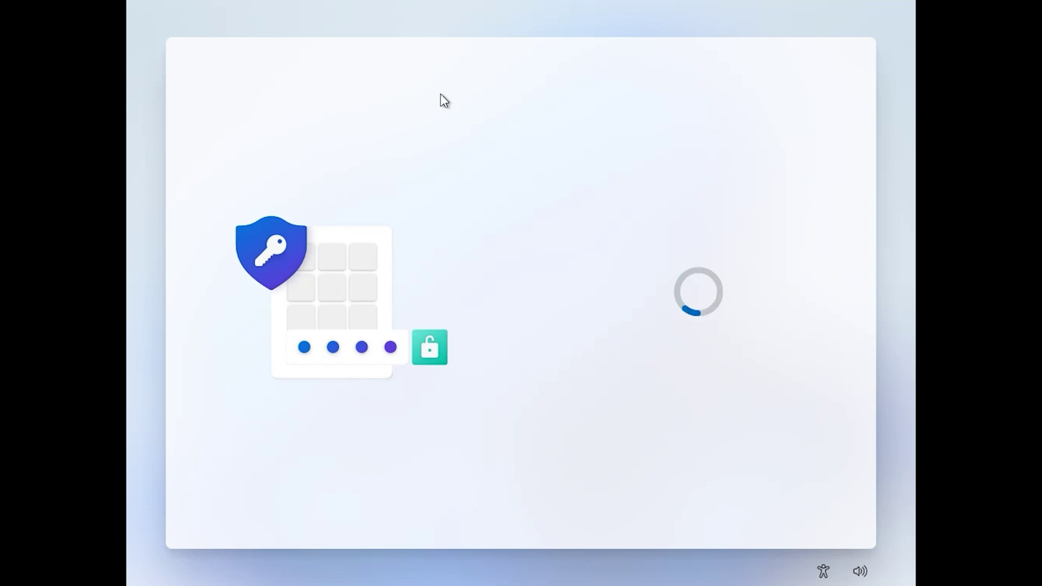
Accept the default privacy settings
left_click(823, 499)
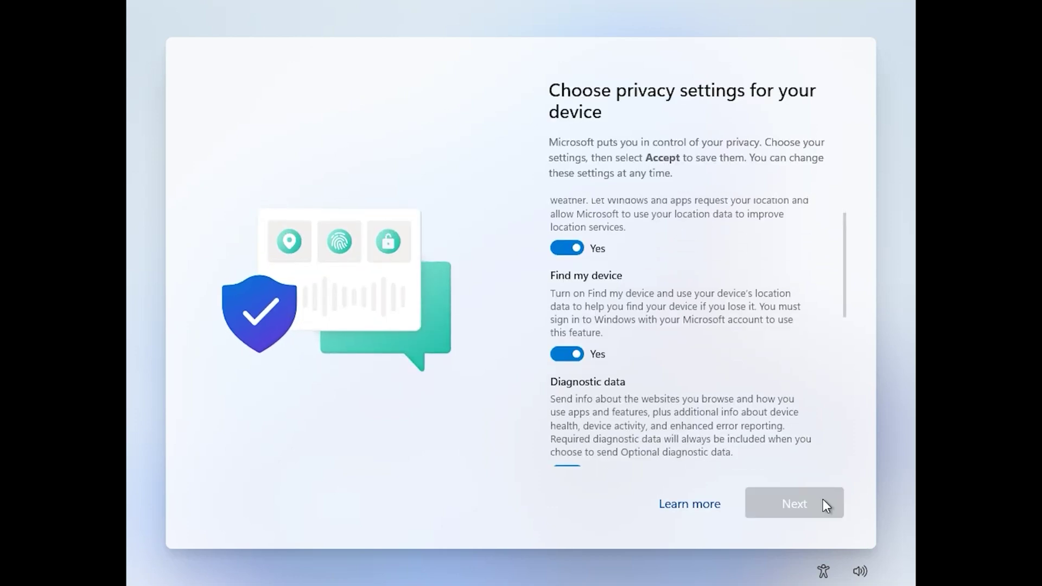
left_click(822, 504)
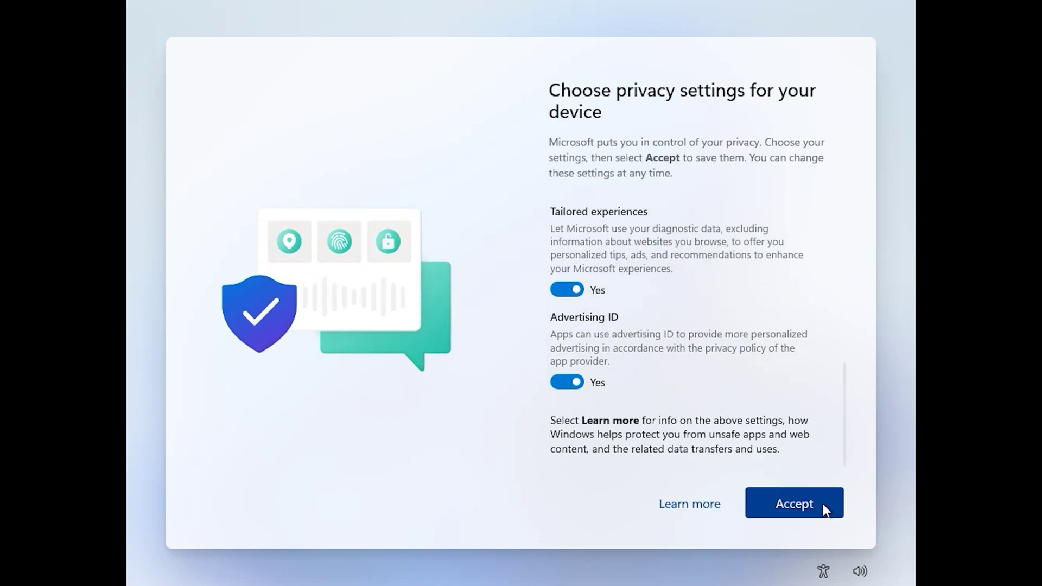
left_click(822, 504)
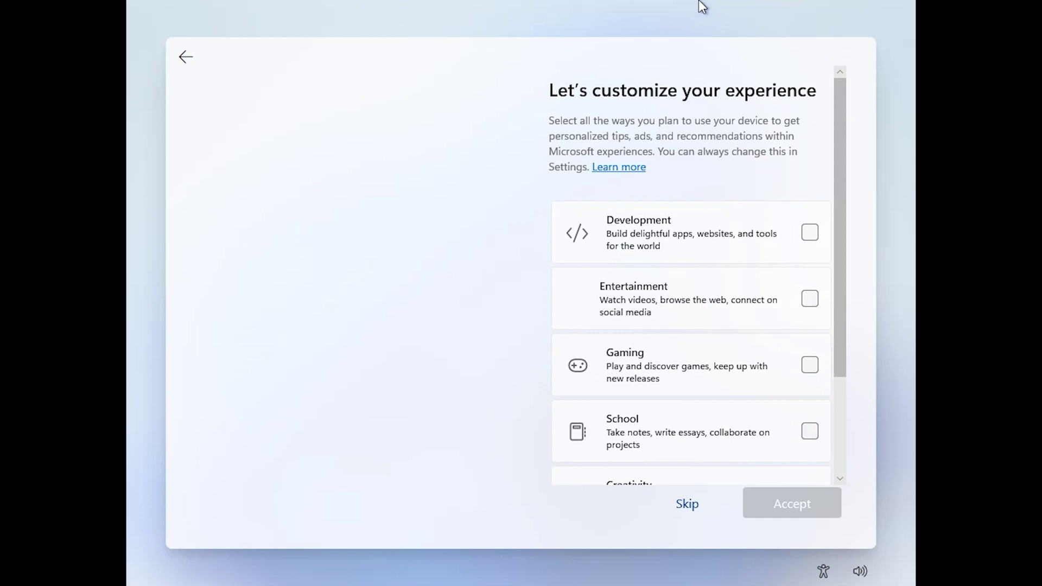
Tick Development, Gaming, Business and Family as the device's planned uses
left_click(810, 233)
left_click(812, 365)
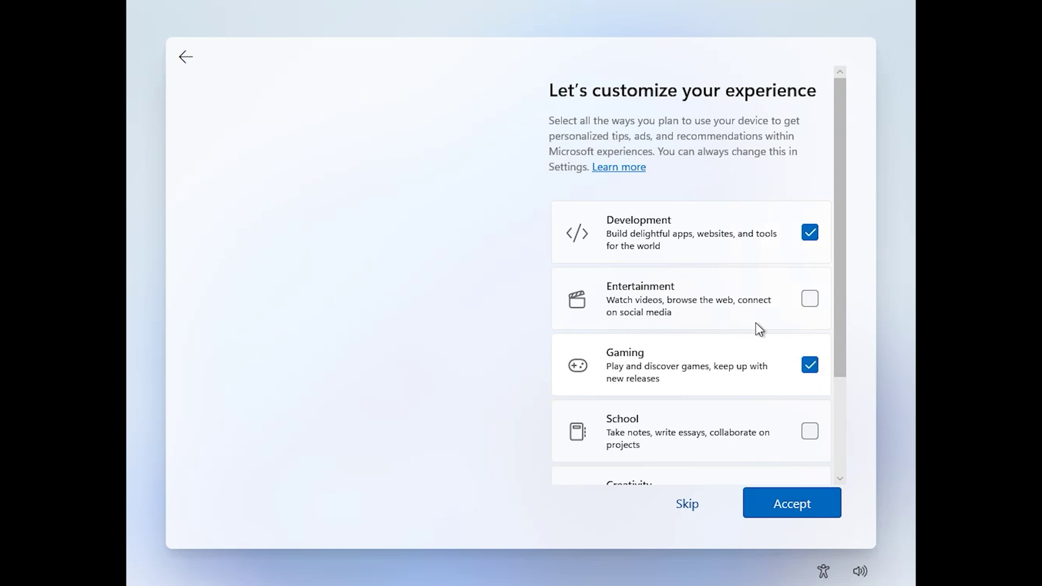
scroll(718, 285, "down", 5)
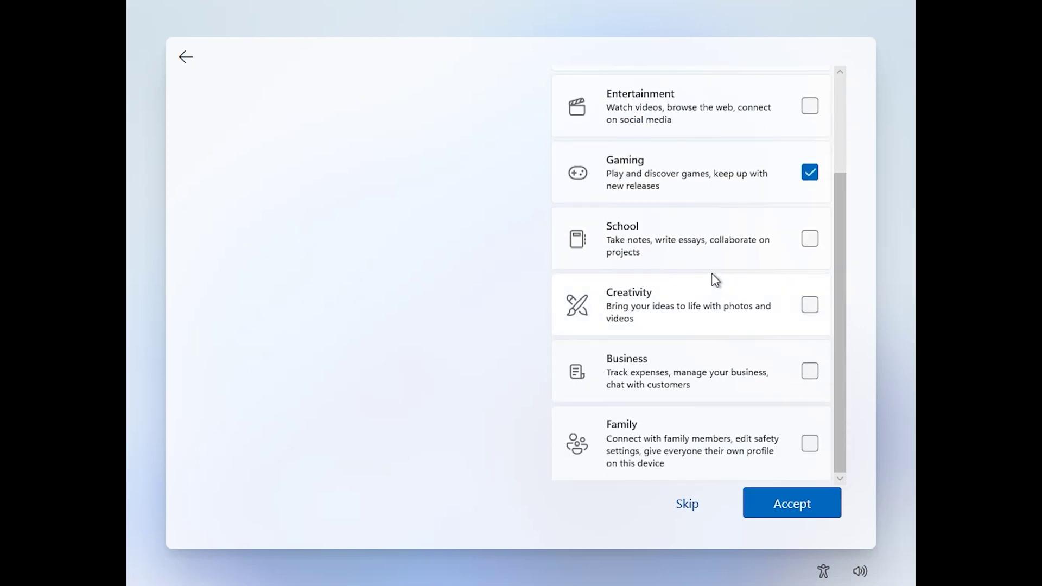
scroll(662, 249, "up", 2)
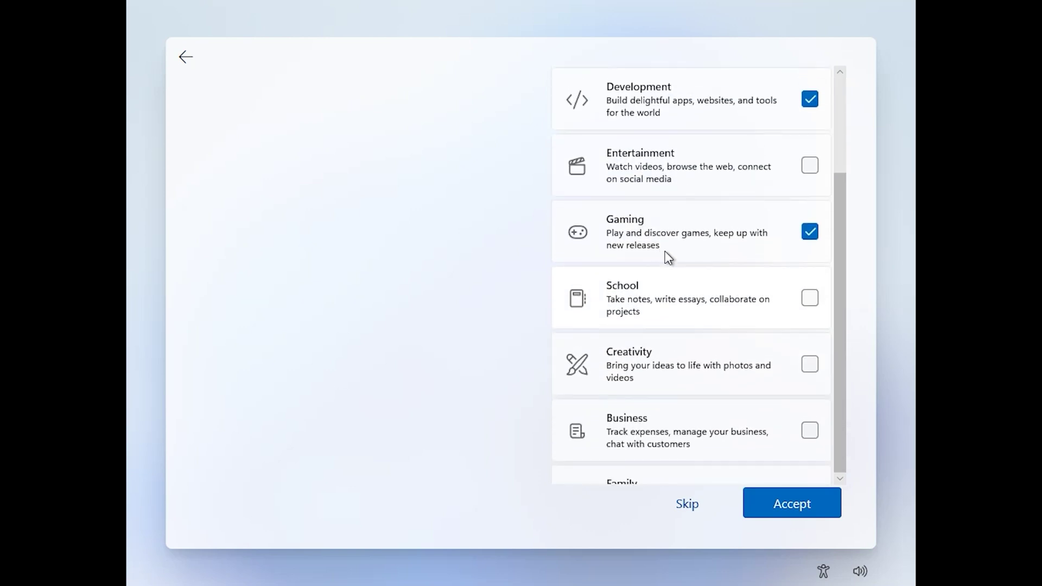
left_click(810, 430)
scroll(692, 238, "down", 2)
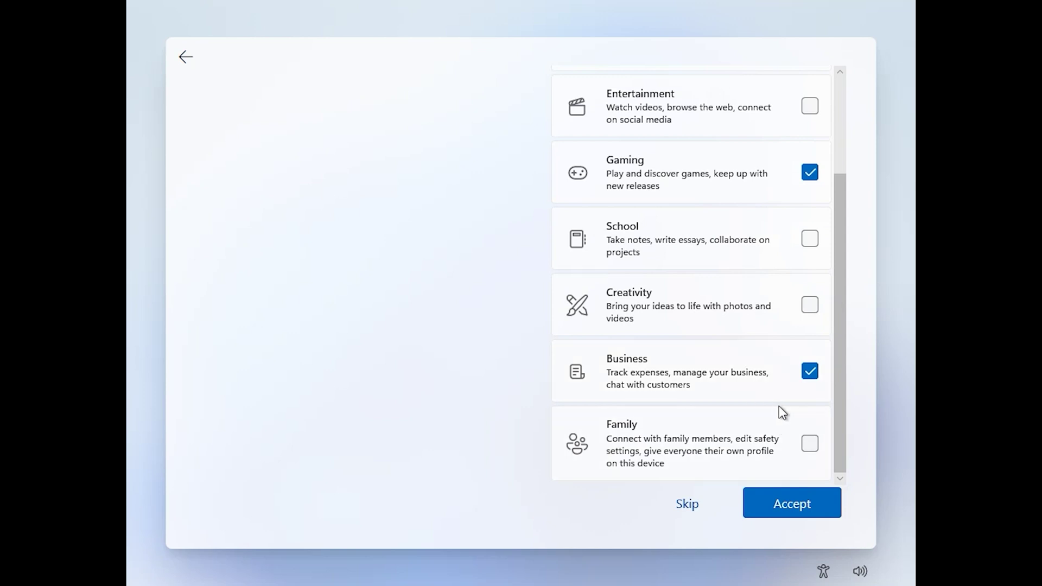
left_click(817, 446)
Confirm the uses, decline Microsoft 365 Business Standard and Basic, and skip PC Game Pass
left_click(811, 508)
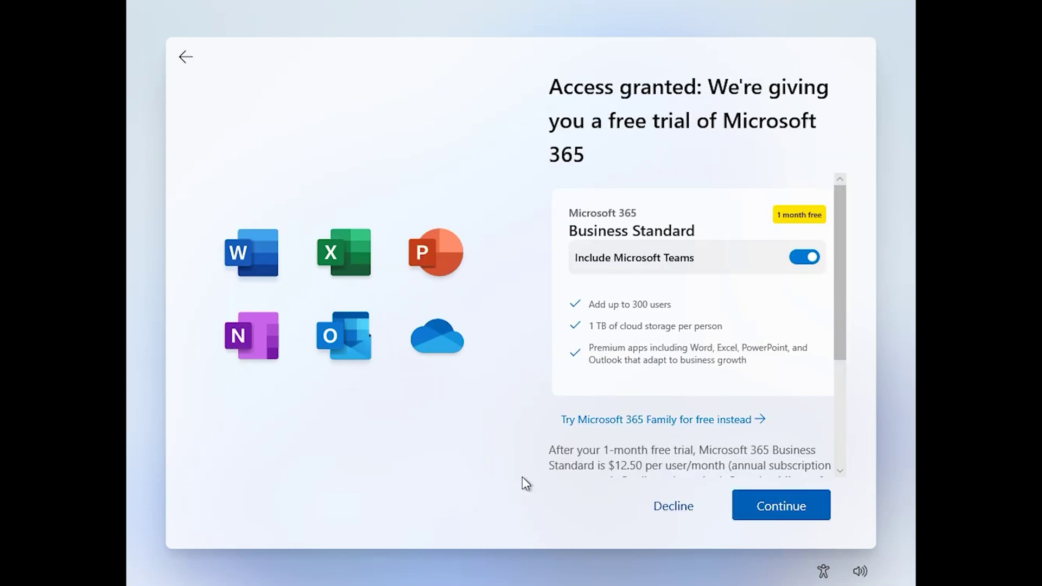
left_click(655, 507)
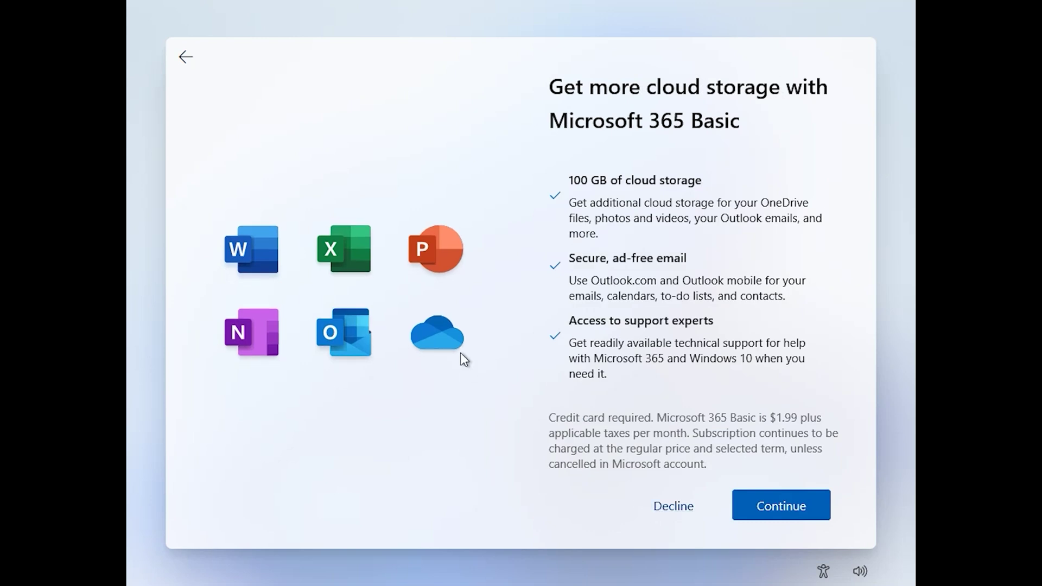
left_click(674, 511)
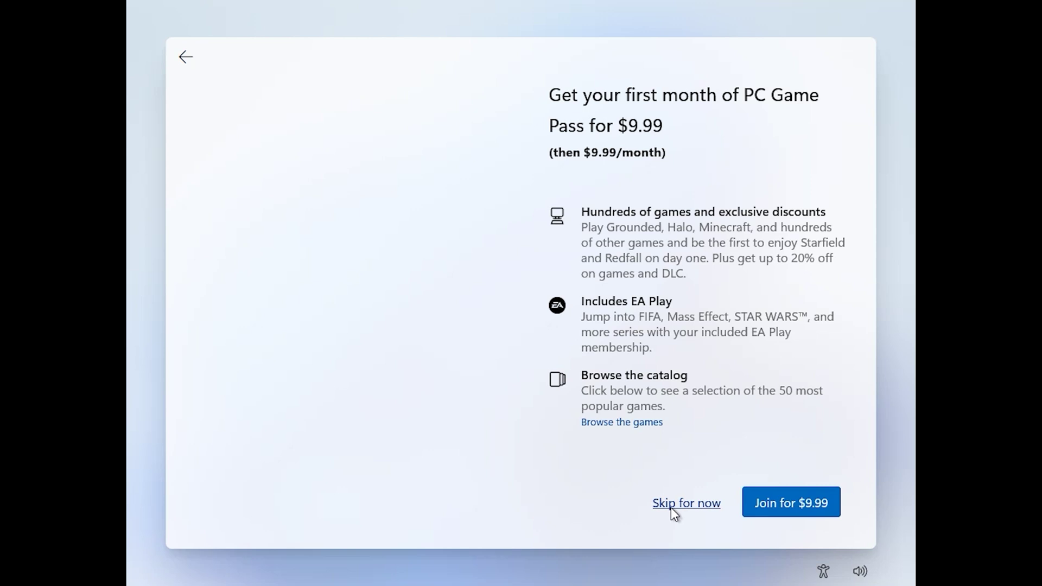
left_click(677, 505)
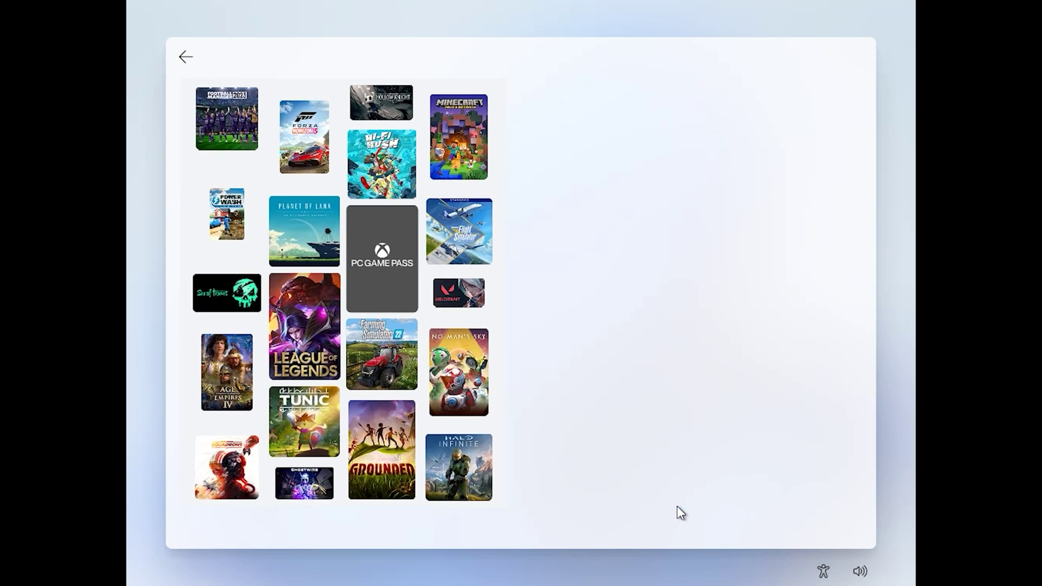